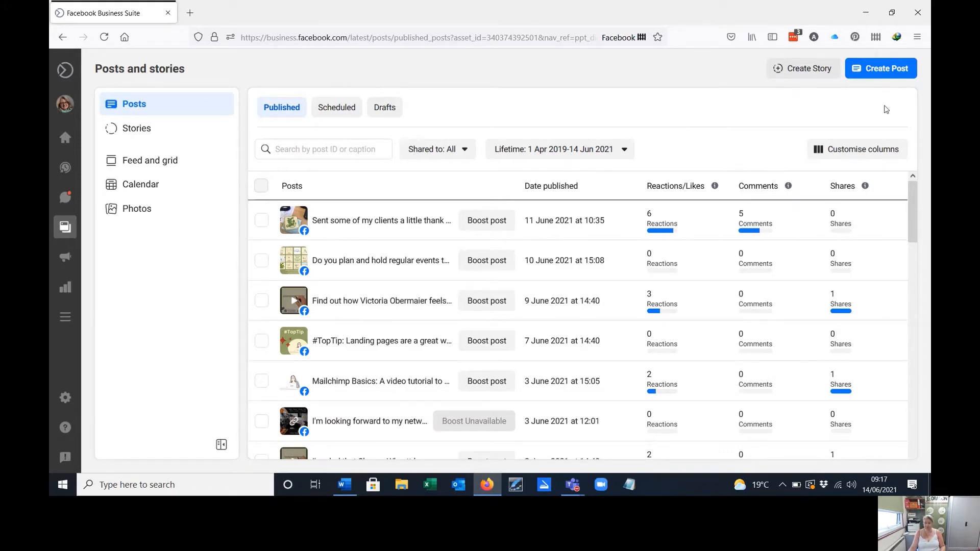
Start a new post and include the thedragonva Instagram account in its placements alongside the Facebook page
{"action": "left_click", "coordinate": [886, 70]}
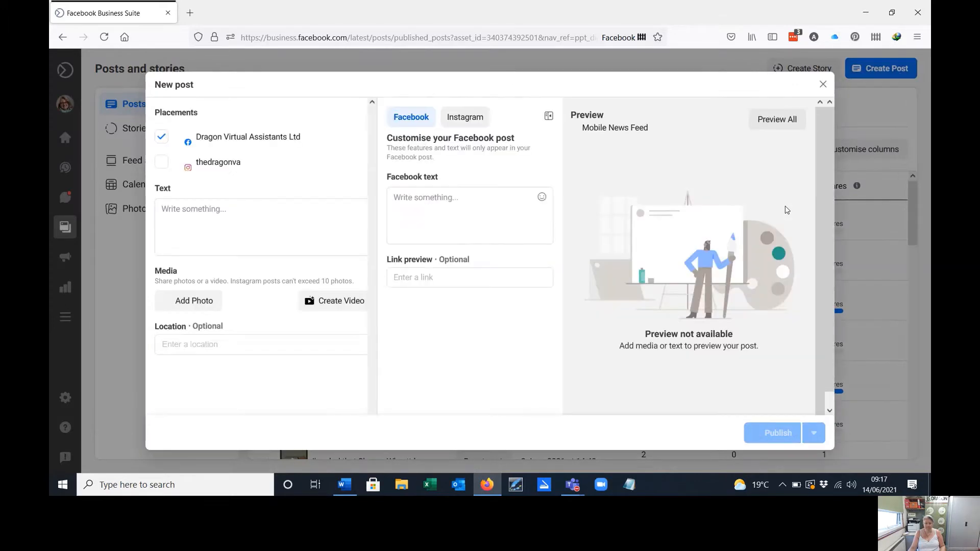
{"action": "left_click", "coordinate": [161, 168]}
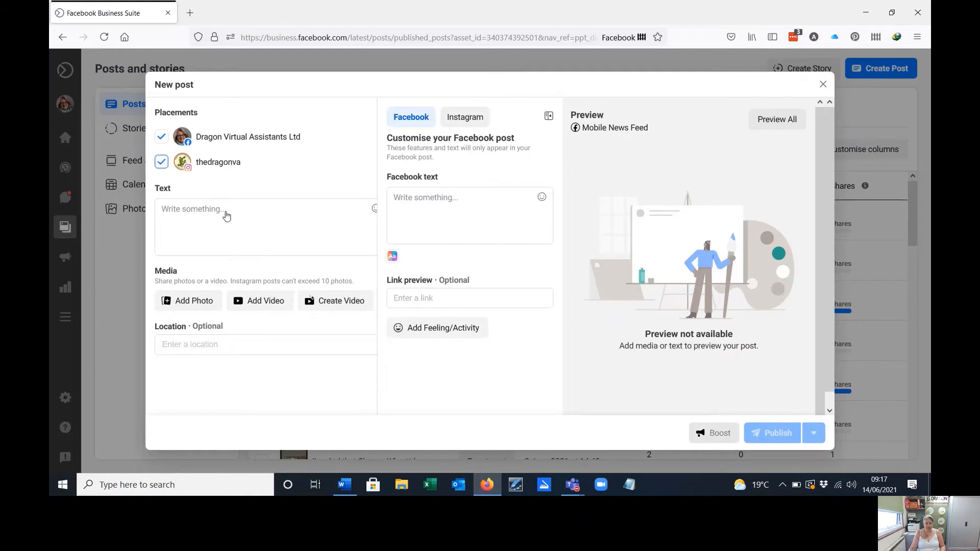
Copy the whole email platform text from the open Word document into the new post's shared text
{"action": "left_click", "coordinate": [190, 207]}
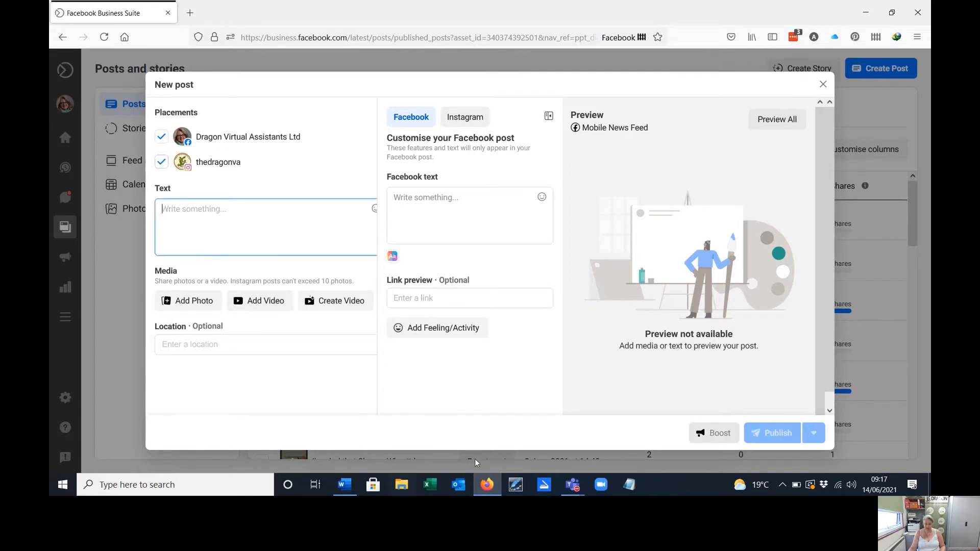
{"action": "left_click", "coordinate": [350, 489]}
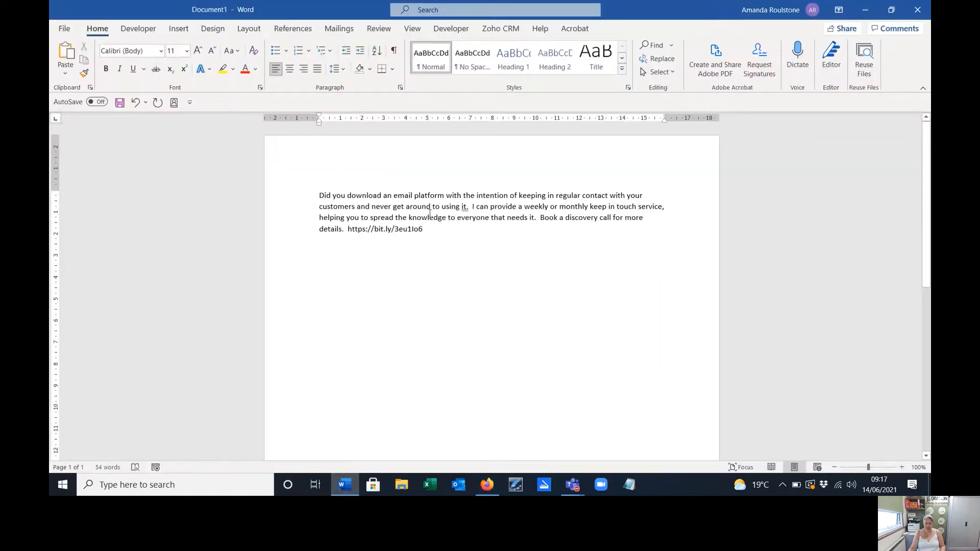
{"action": "key", "text": "ctrl+a"}
{"action": "key", "text": "ctrl+c"}
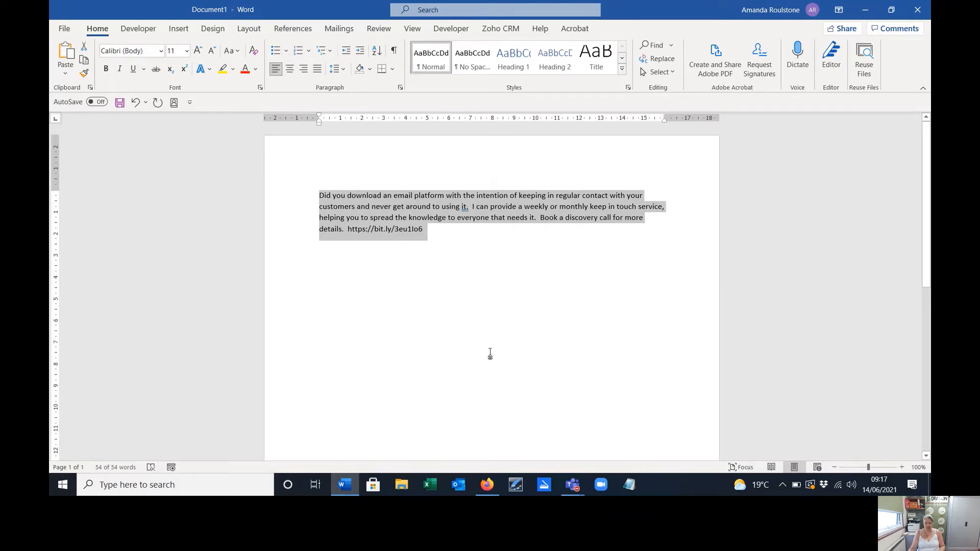
{"action": "left_click", "coordinate": [864, 10]}
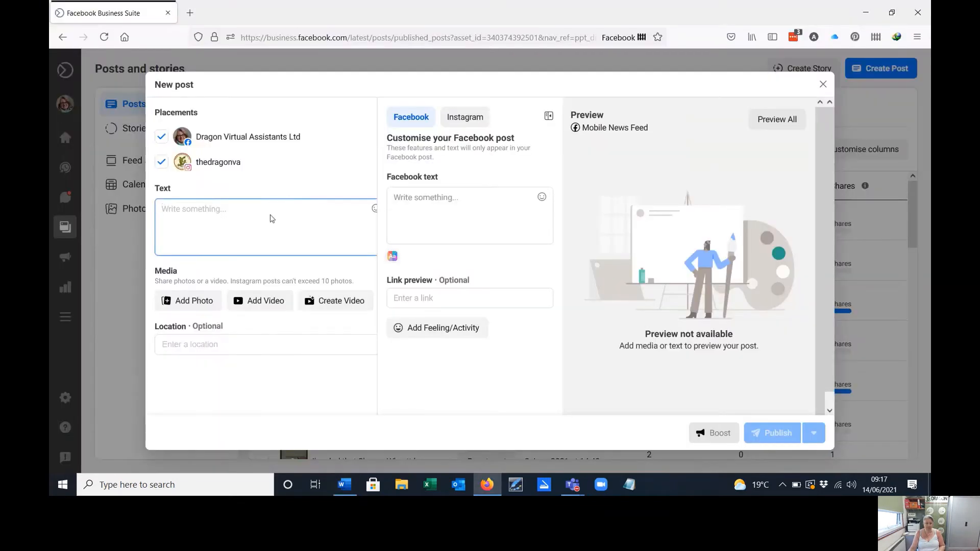
{"action": "key", "text": "ctrl+v"}
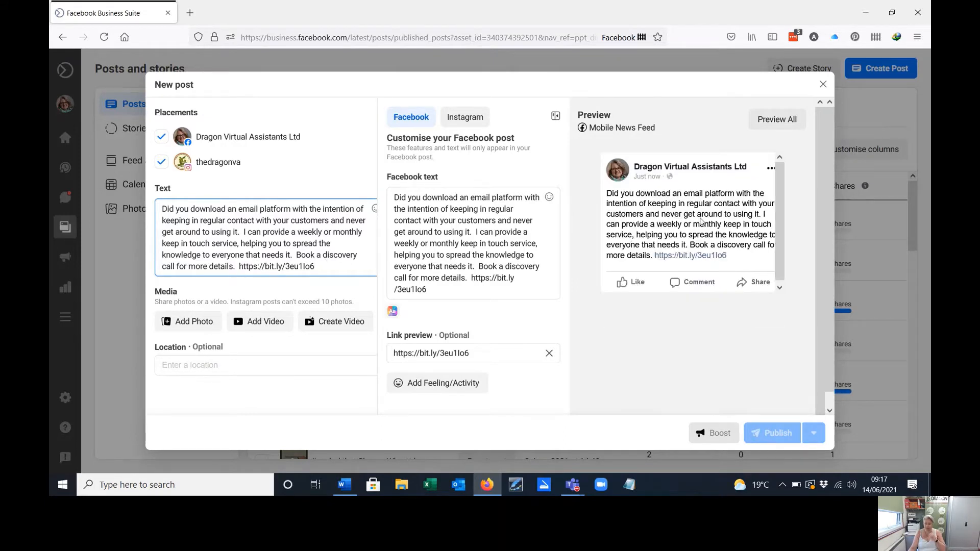
Add the "Keep In Touch Email Support" graphic from the Downloads folder to the post as a photo
{"action": "left_click", "coordinate": [191, 322]}
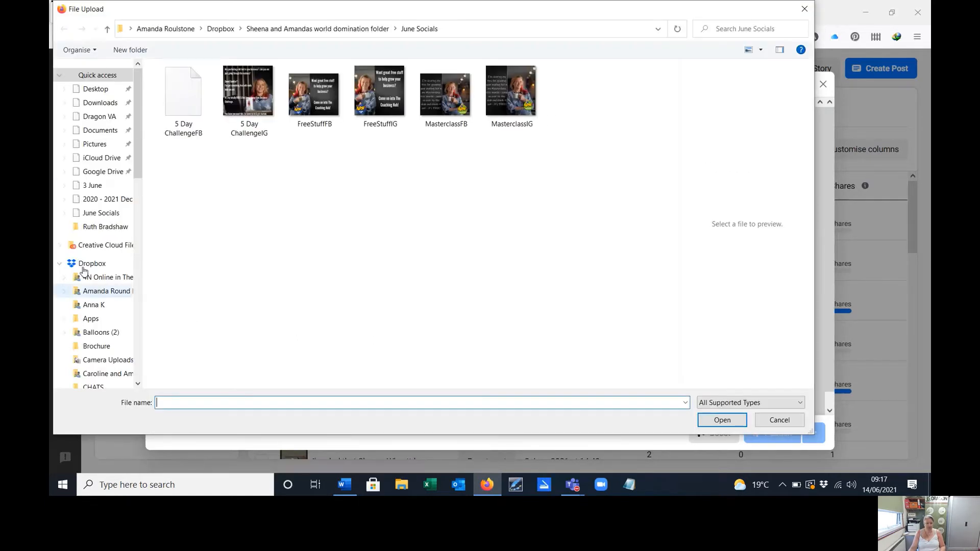
{"action": "left_click", "coordinate": [99, 103]}
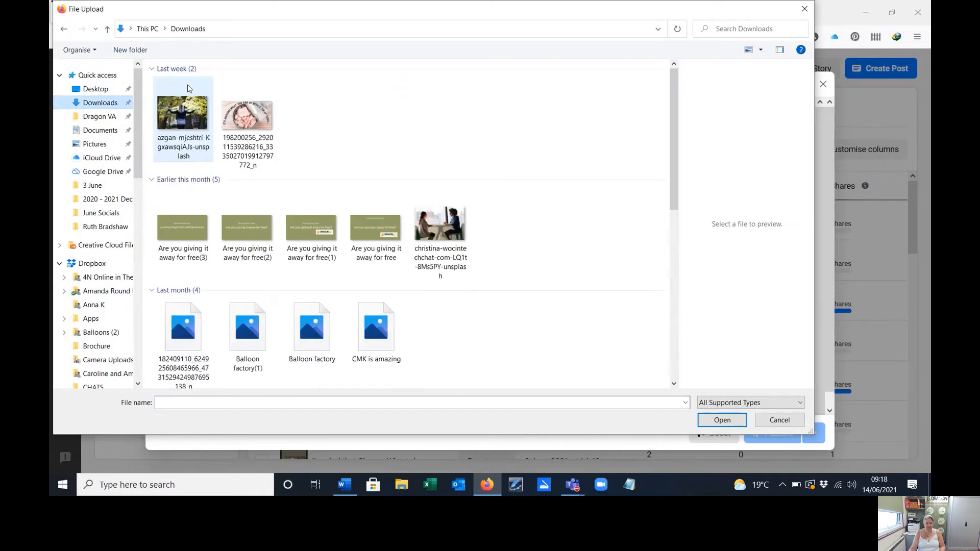
{"action": "left_click", "coordinate": [182, 109]}
{"action": "left_click", "coordinate": [722, 420]}
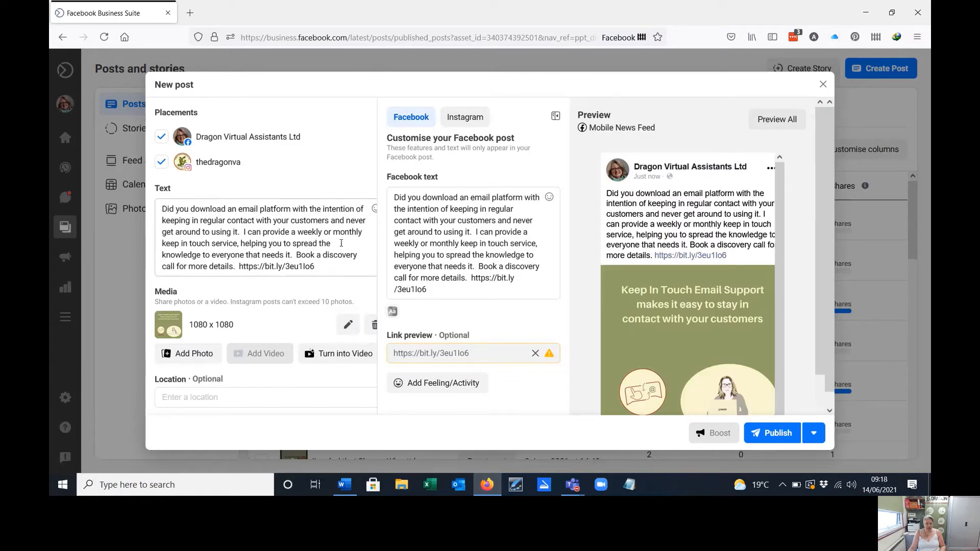
{"action": "scroll", "coordinate": [475, 215], "scroll_direction": "down", "scroll_amount": 1}
{"action": "scroll", "coordinate": [474, 215], "scroll_direction": "up", "scroll_amount": 1}
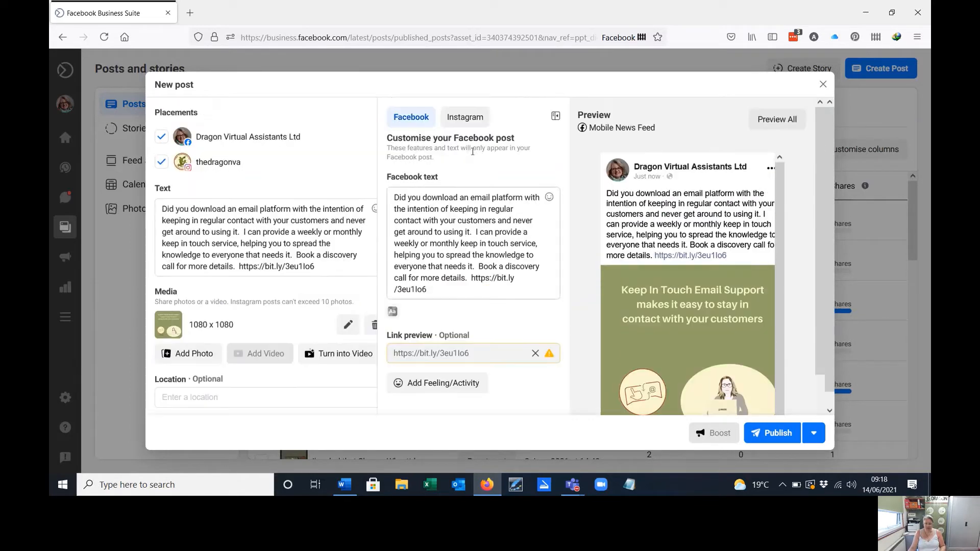
In the Instagram version only, replace "for more details" and the link with "using the link in the bio."
{"action": "left_click", "coordinate": [470, 121]}
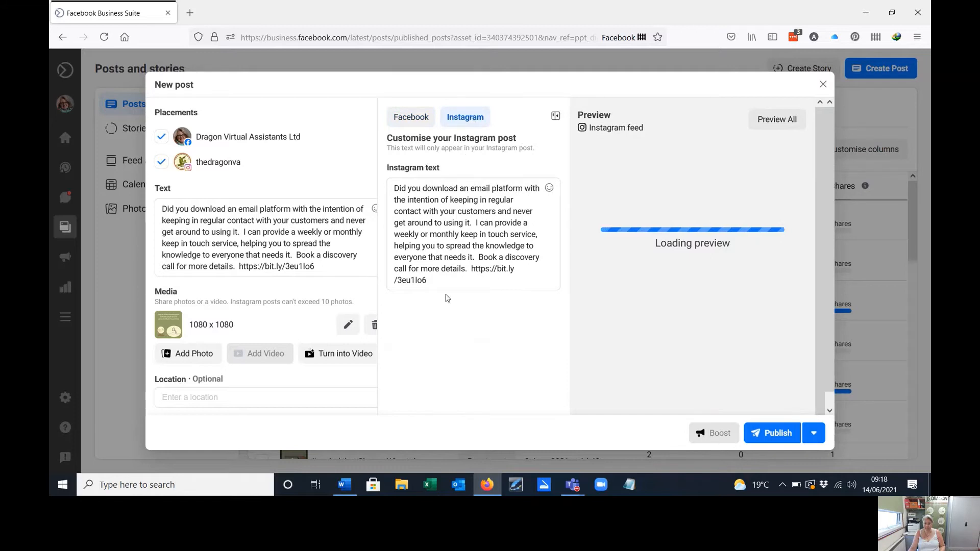
{"action": "left_click", "coordinate": [437, 280]}
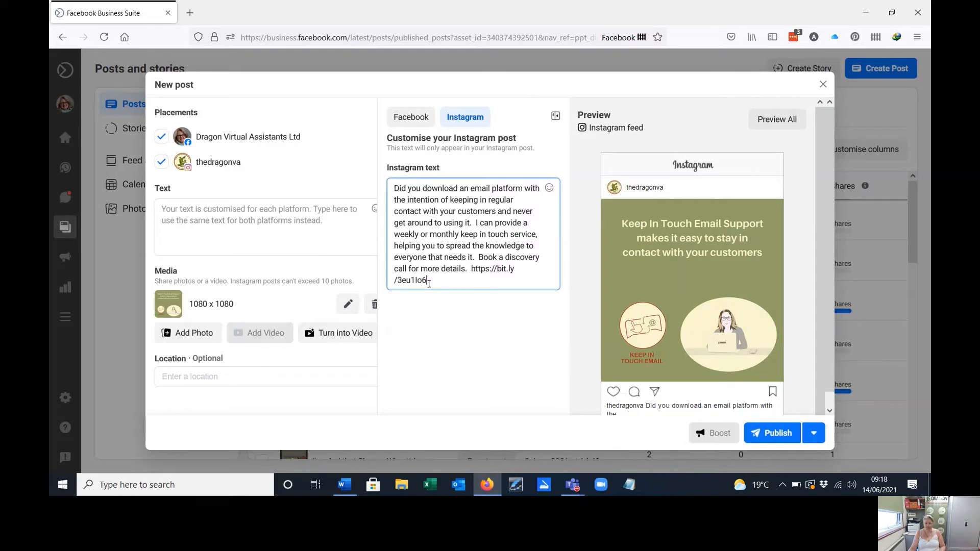
{"action": "mouse_move", "coordinate": [415, 275]}
{"action": "left_mouse_down"}
{"action": "mouse_move", "coordinate": [421, 280]}
{"action": "mouse_move", "coordinate": [410, 272]}
{"action": "left_mouse_up"}
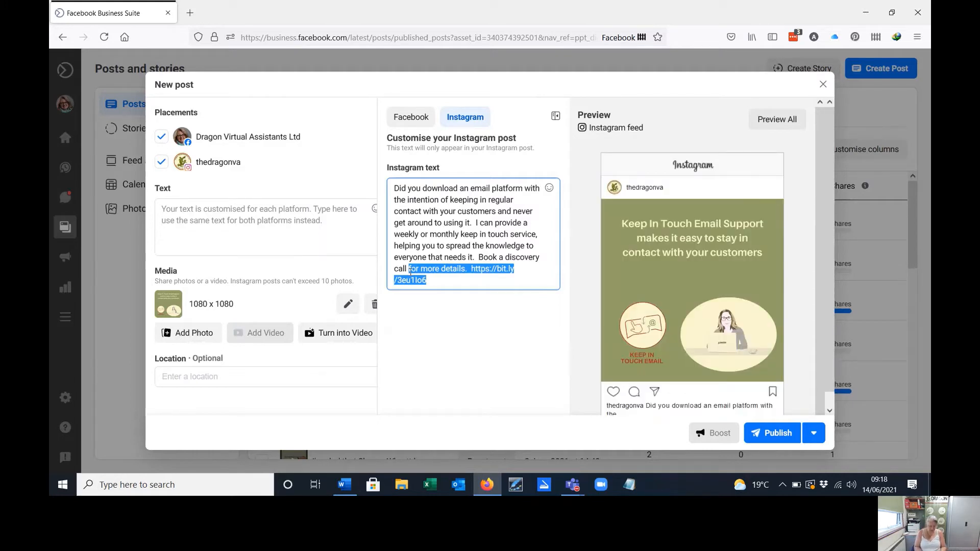
{"action": "type", "text": "using the link in the bi"}
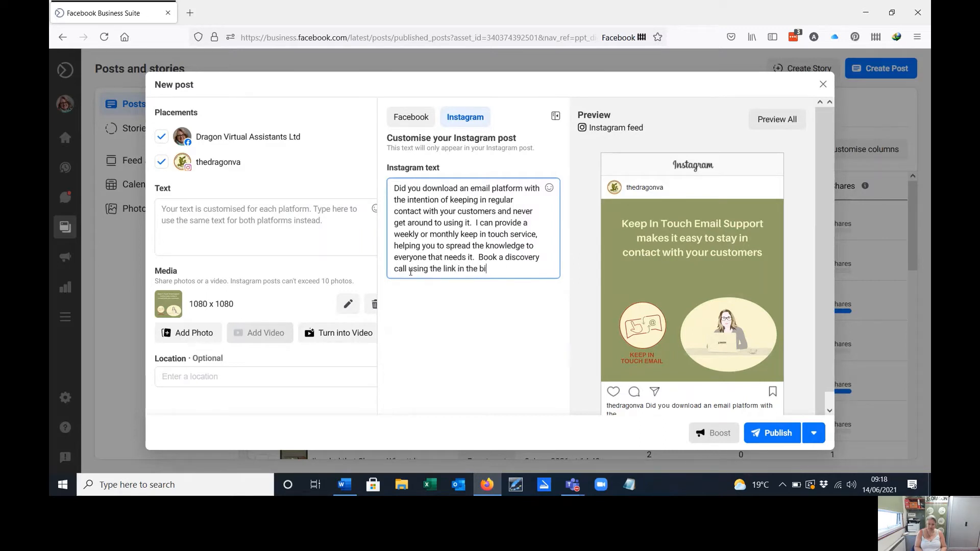
Add the suggested hashtag #marketing below the Instagram text, separated from it by blank lines
{"action": "key", "text": "Return"}
{"action": "key", "text": "Return"}
{"action": "key", "text": "Return"}
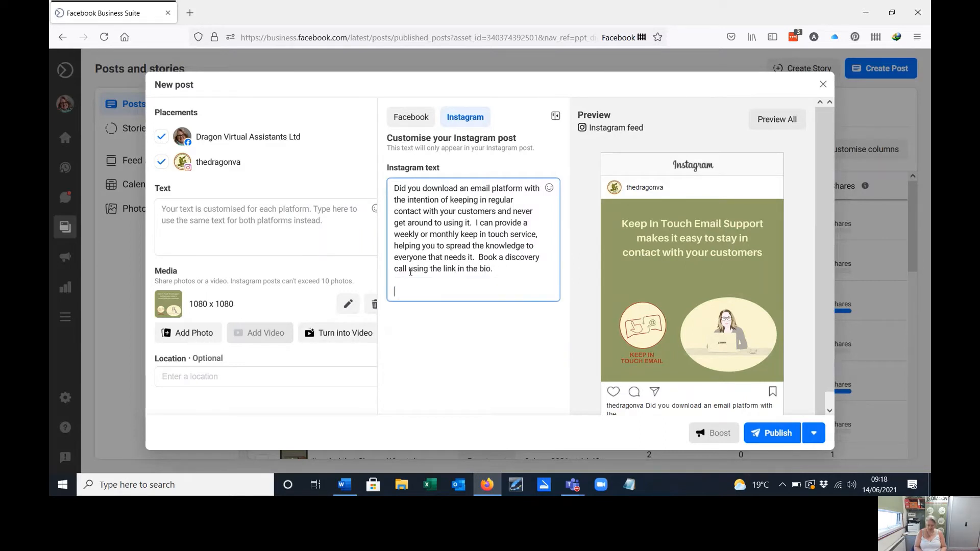
{"action": "type", "text": "#"}
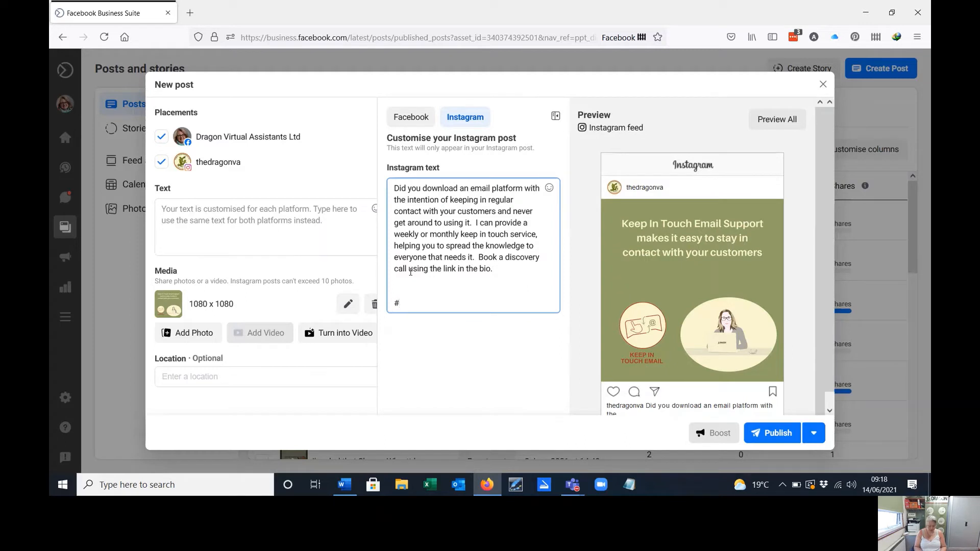
{"action": "type", "text": "marketing"}
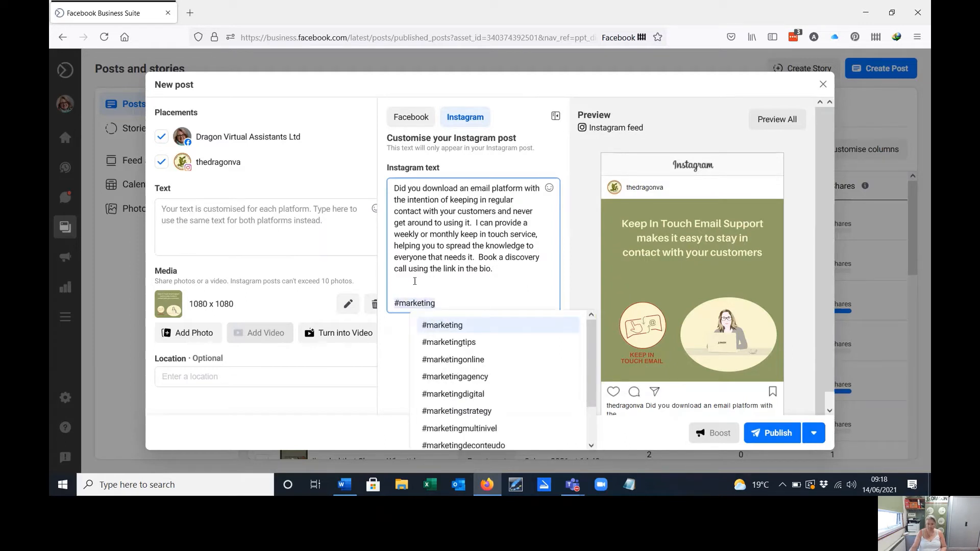
{"action": "left_click", "coordinate": [442, 327]}
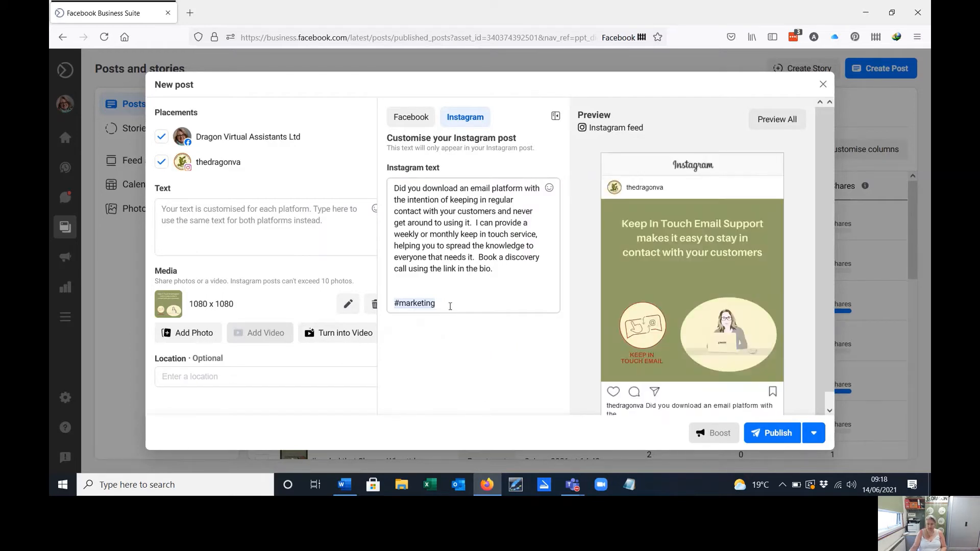
Append the suggested hashtags #emailmarketing and #keepintouch after #marketing in the Instagram text
{"action": "left_click", "coordinate": [448, 304]}
{"action": "type", "text": "#e"}
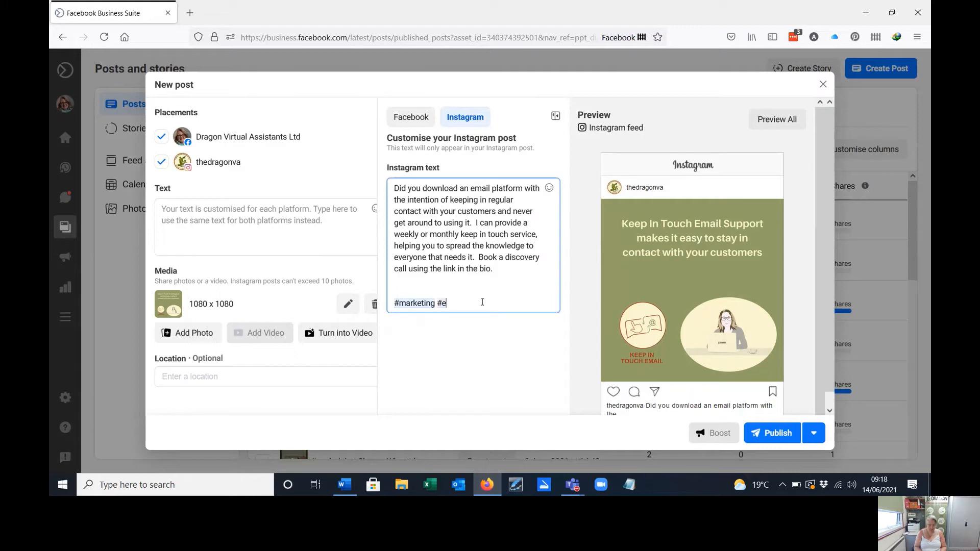
{"action": "type", "text": "mailmarketing"}
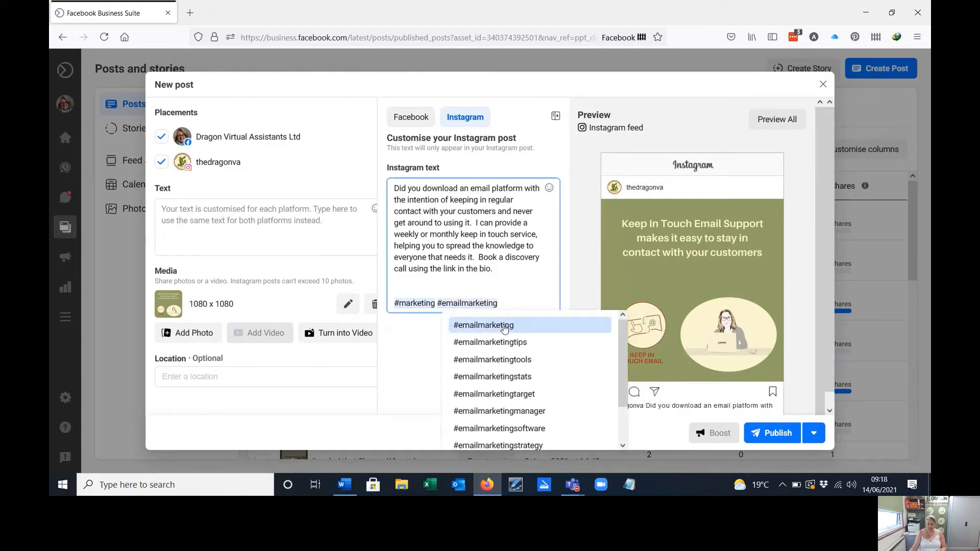
{"action": "left_click", "coordinate": [504, 326]}
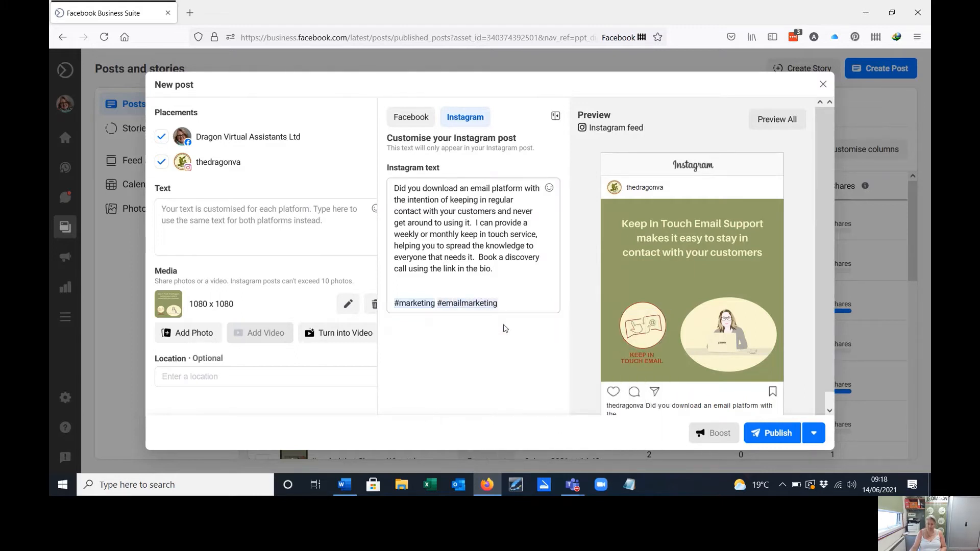
{"action": "left_click", "coordinate": [523, 308]}
{"action": "type", "text": "#k"}
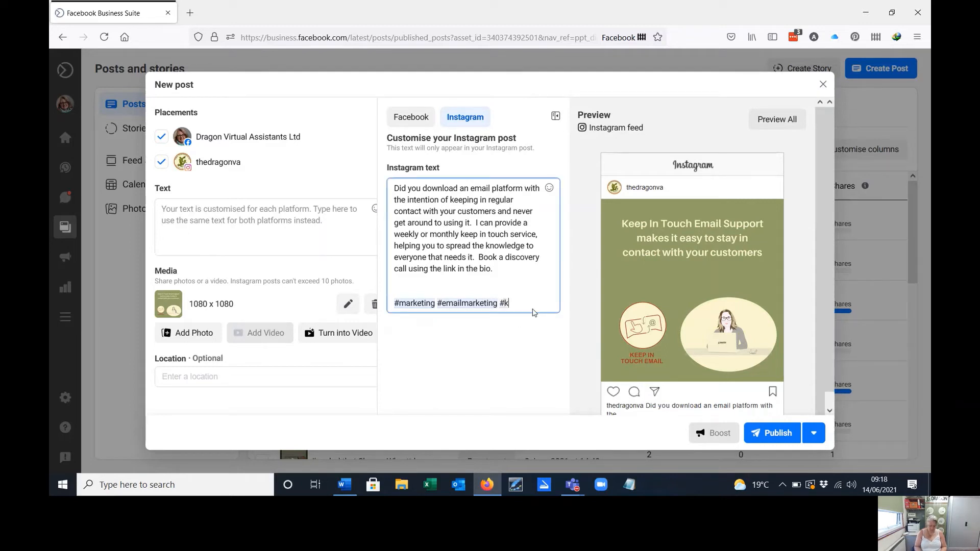
{"action": "type", "text": "eepintouc"}
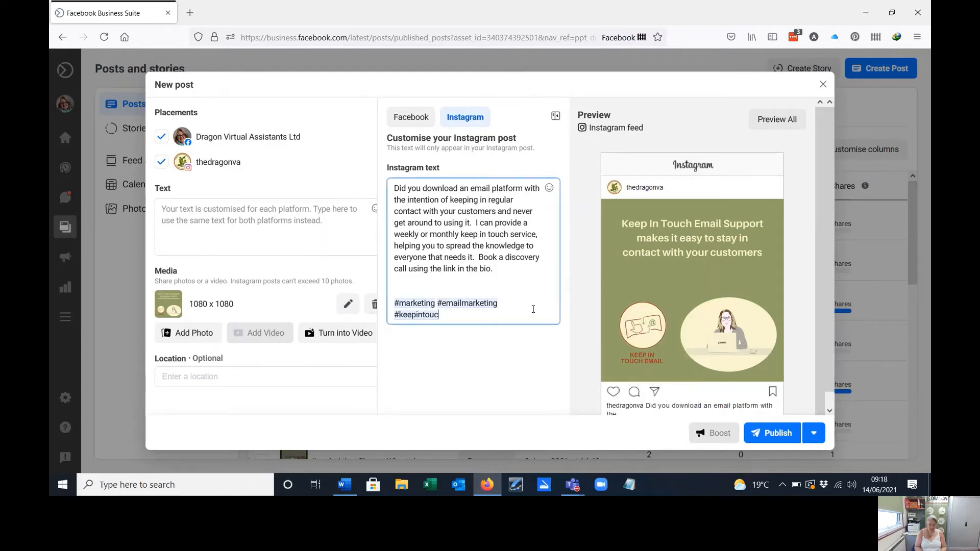
{"action": "type", "text": "h"}
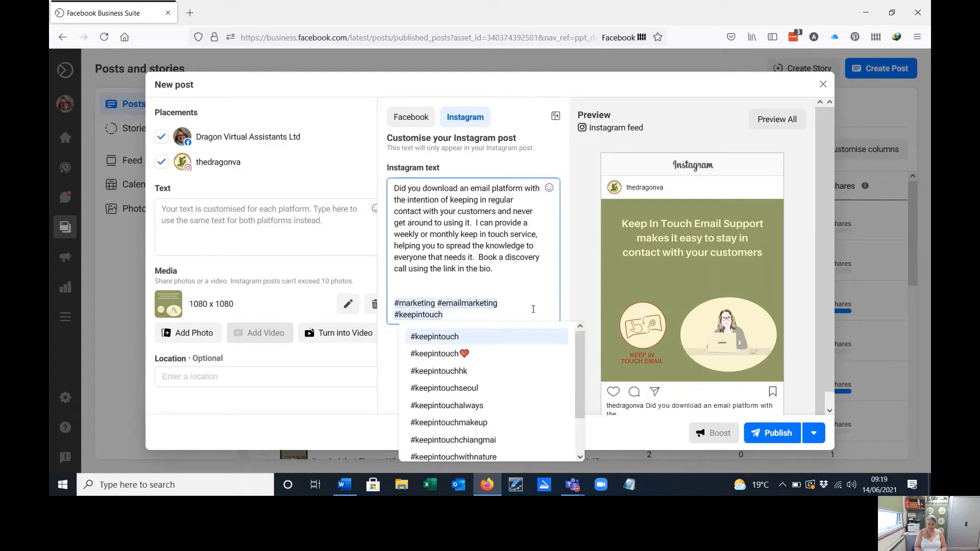
{"action": "left_click", "coordinate": [435, 337]}
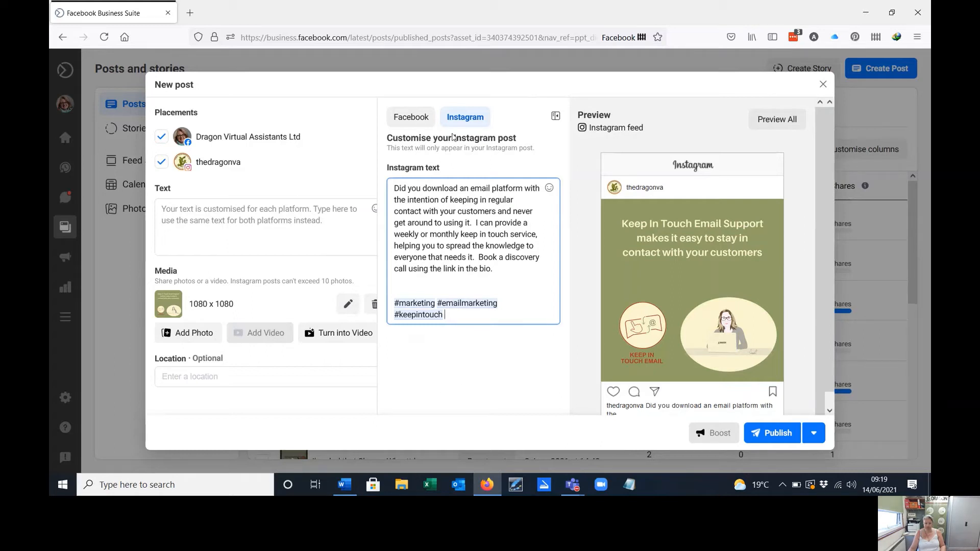
Schedule the post for 15 June 2021 at 08:30 AM
{"action": "left_click", "coordinate": [814, 433]}
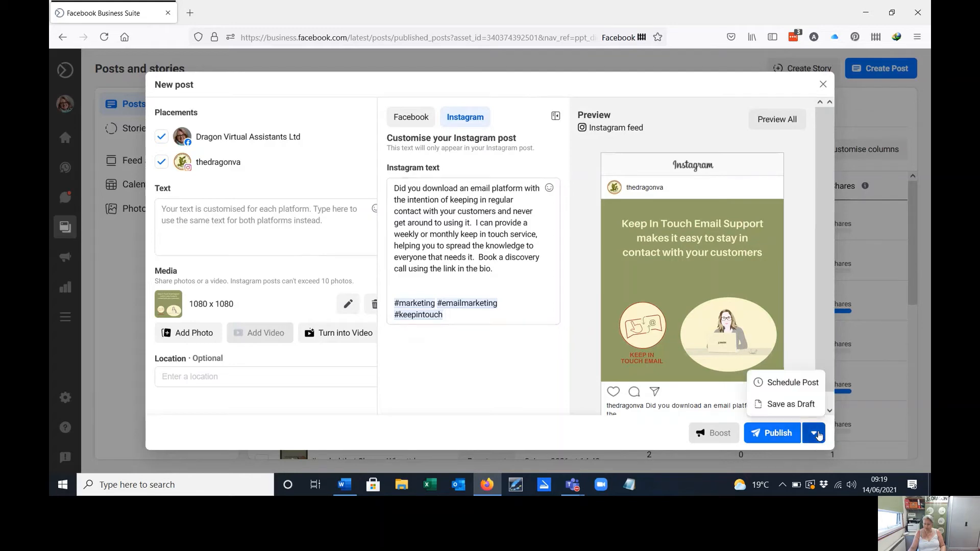
{"action": "left_click", "coordinate": [790, 382]}
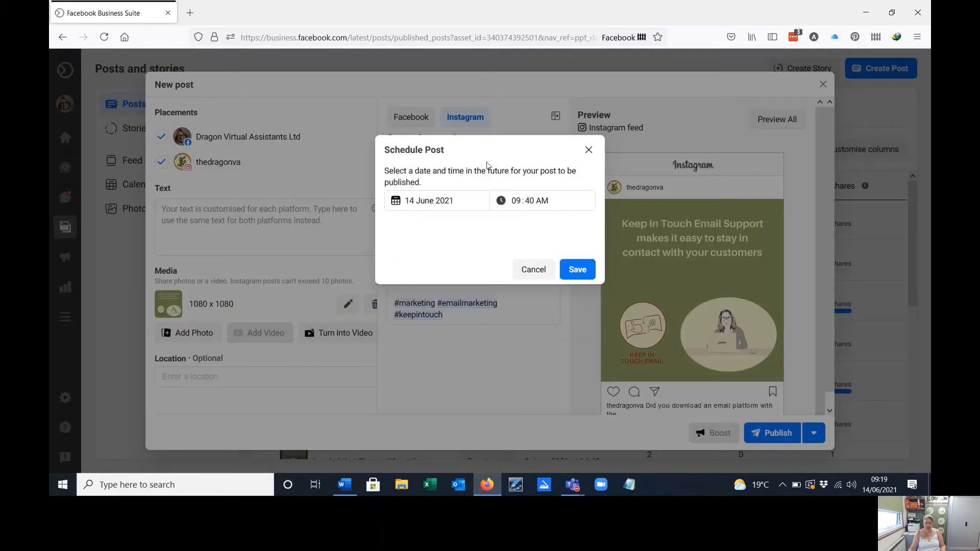
{"action": "left_click", "coordinate": [466, 200]}
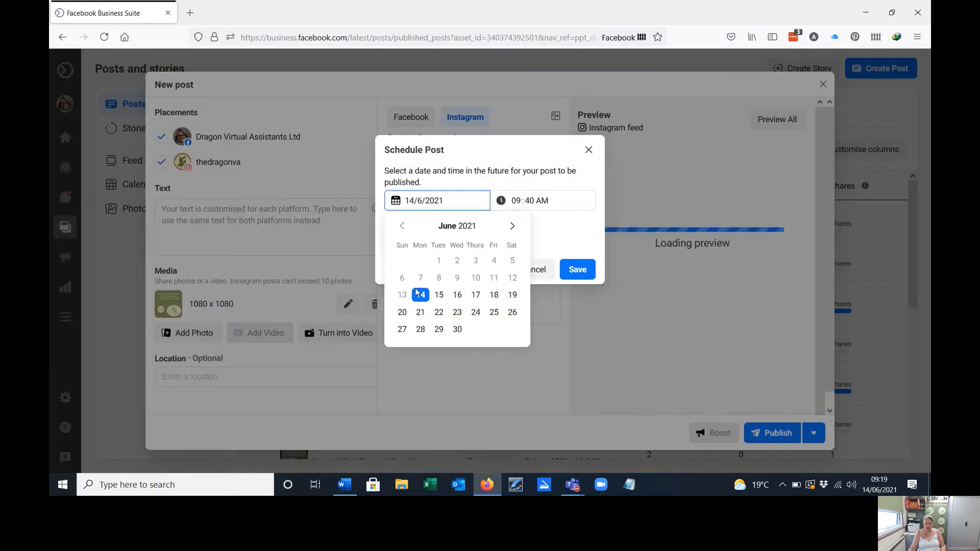
{"action": "left_click", "coordinate": [437, 296]}
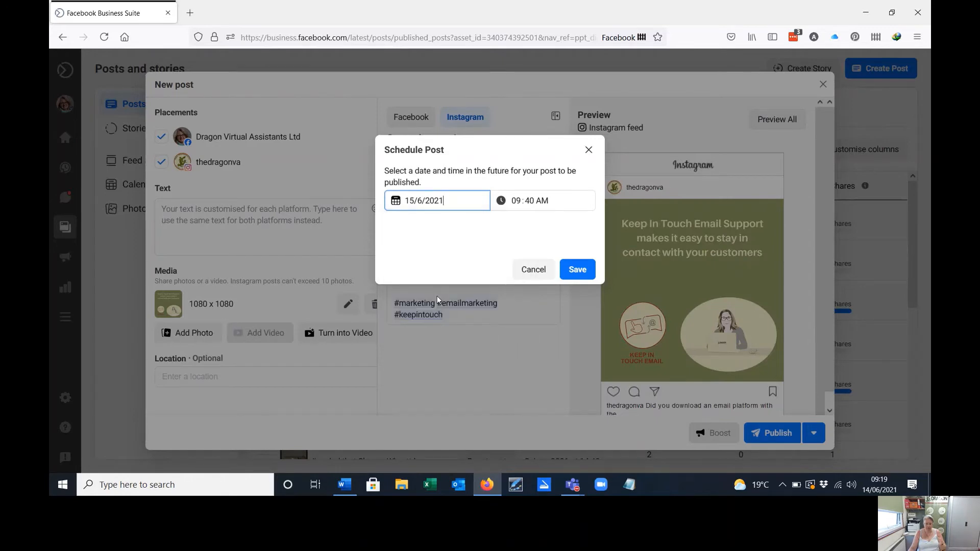
{"action": "left_click", "coordinate": [518, 201]}
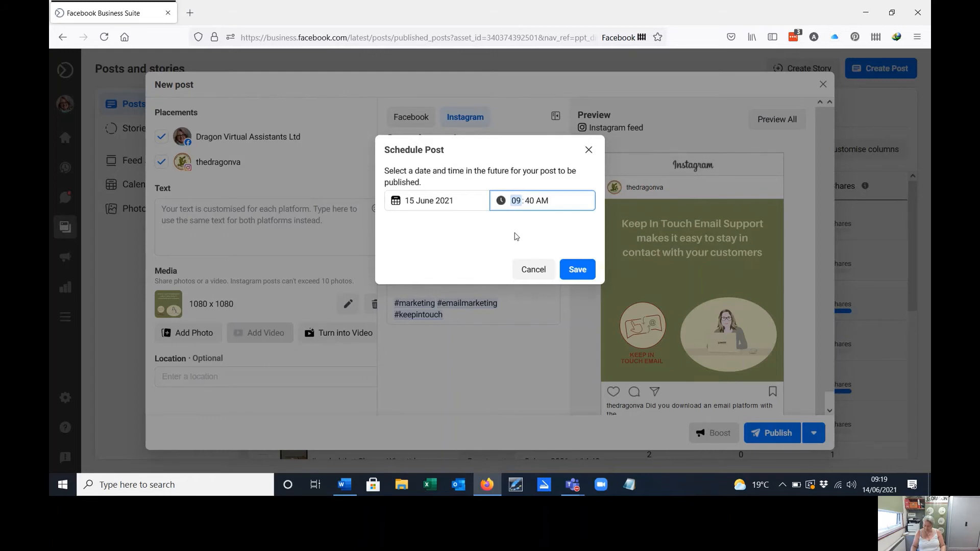
{"action": "key", "text": "Tab"}
{"action": "type", "text": "30"}
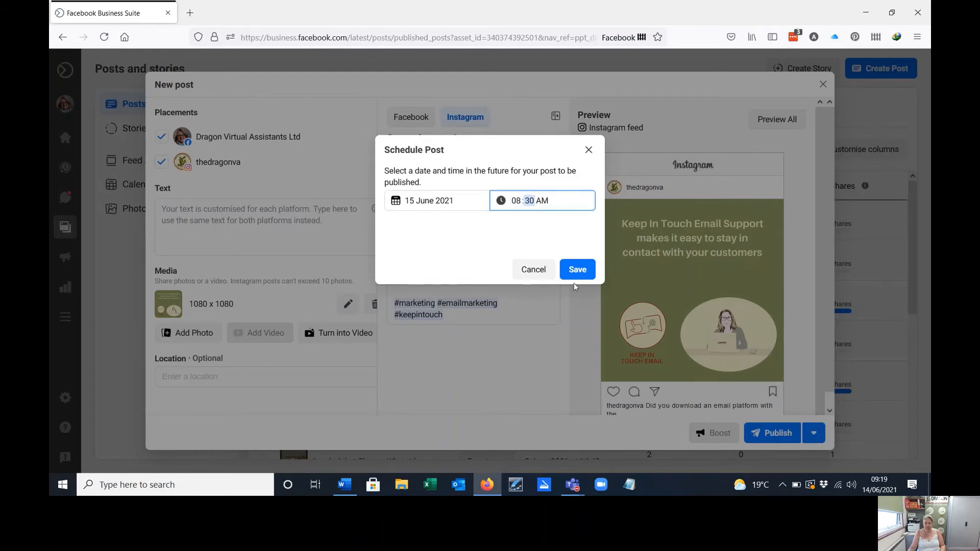
{"action": "left_click", "coordinate": [578, 270]}
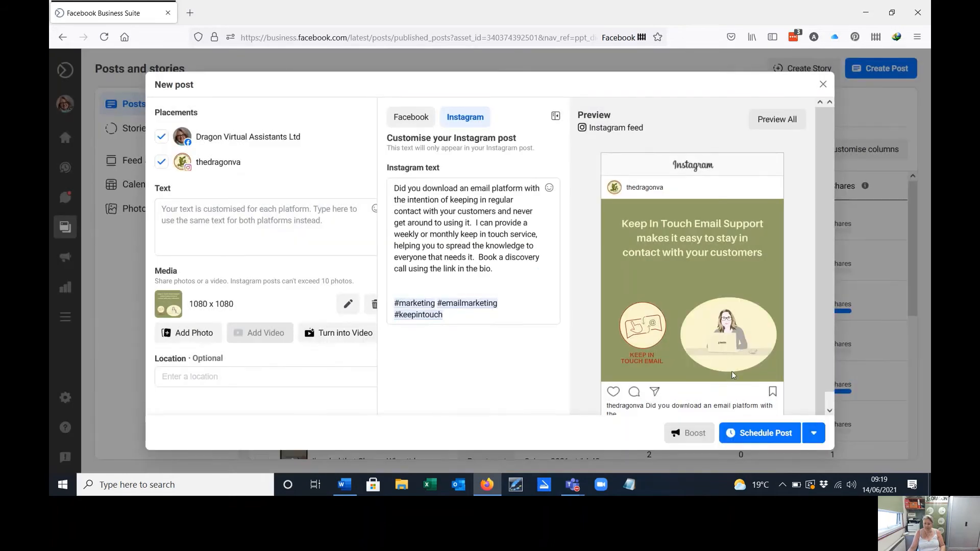
{"action": "left_click", "coordinate": [761, 435]}
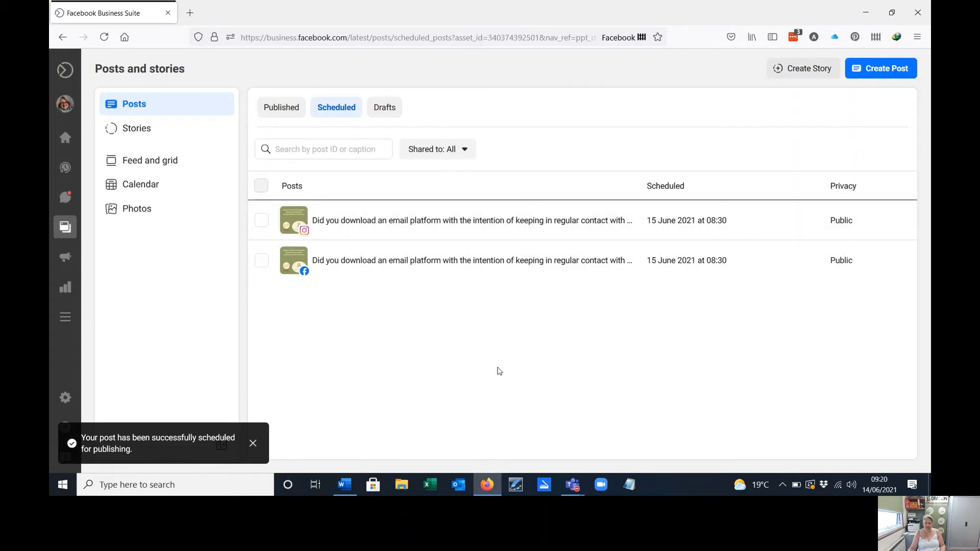
Create a new post and set its schedule to 16 June 2021 at 08:30 AM
{"action": "left_click", "coordinate": [888, 72]}
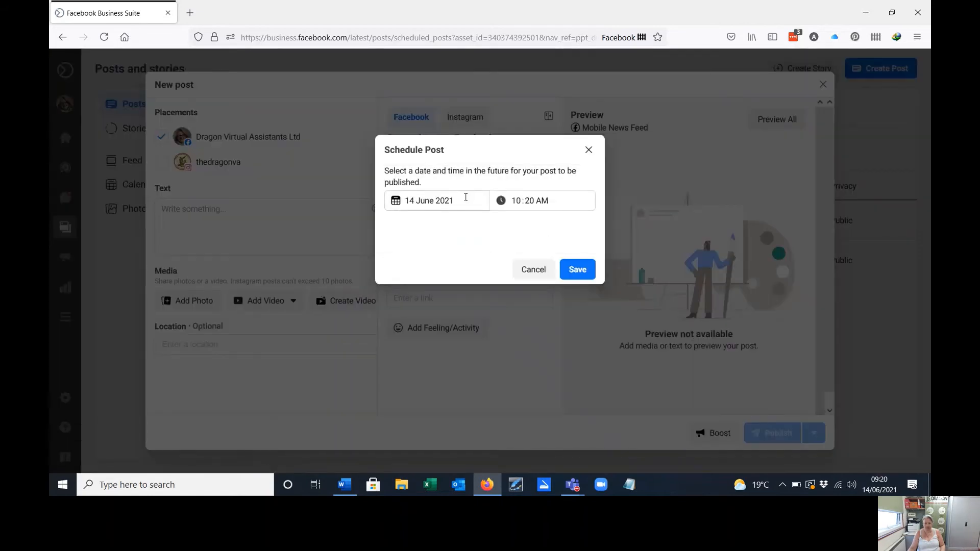
{"action": "left_click", "coordinate": [435, 200]}
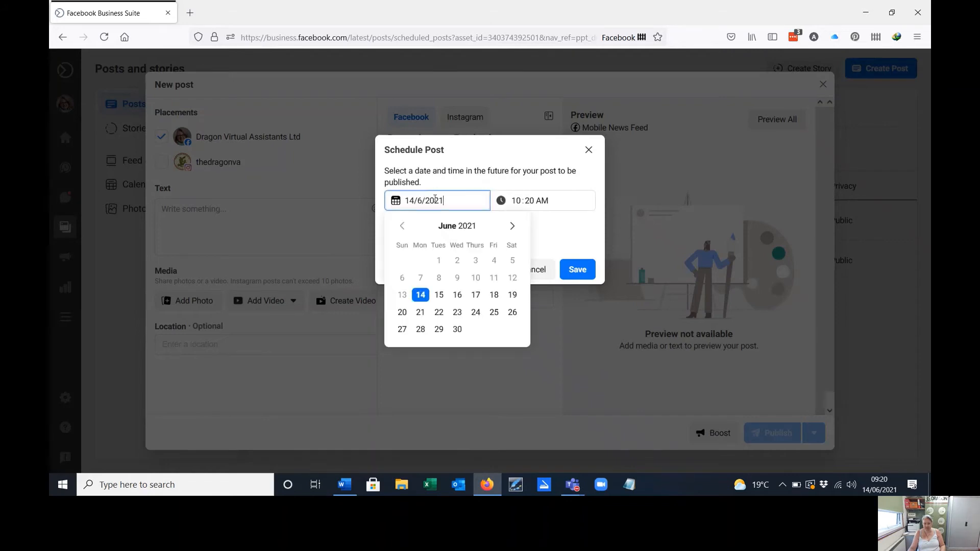
{"action": "left_click", "coordinate": [458, 295]}
{"action": "left_click", "coordinate": [520, 200]}
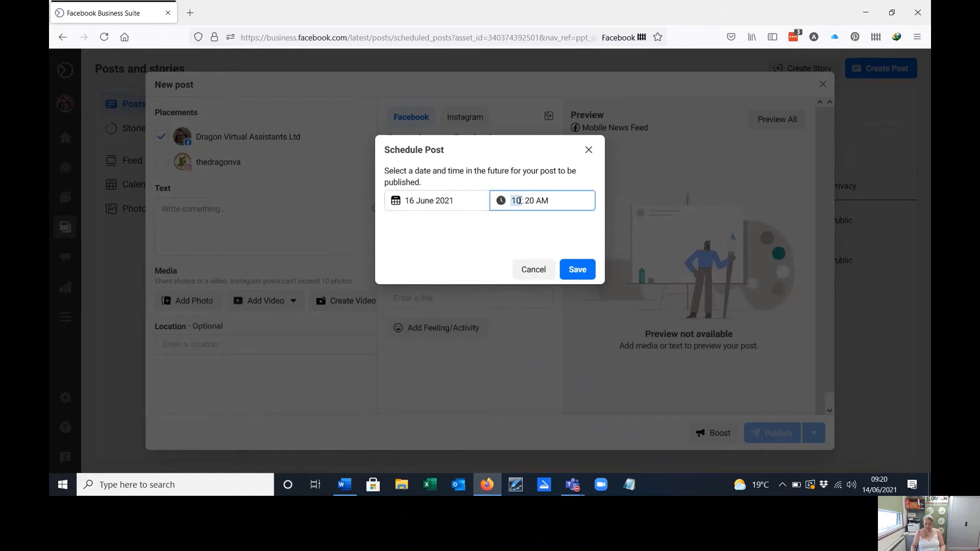
{"action": "key", "text": "Tab"}
{"action": "type", "text": "30"}
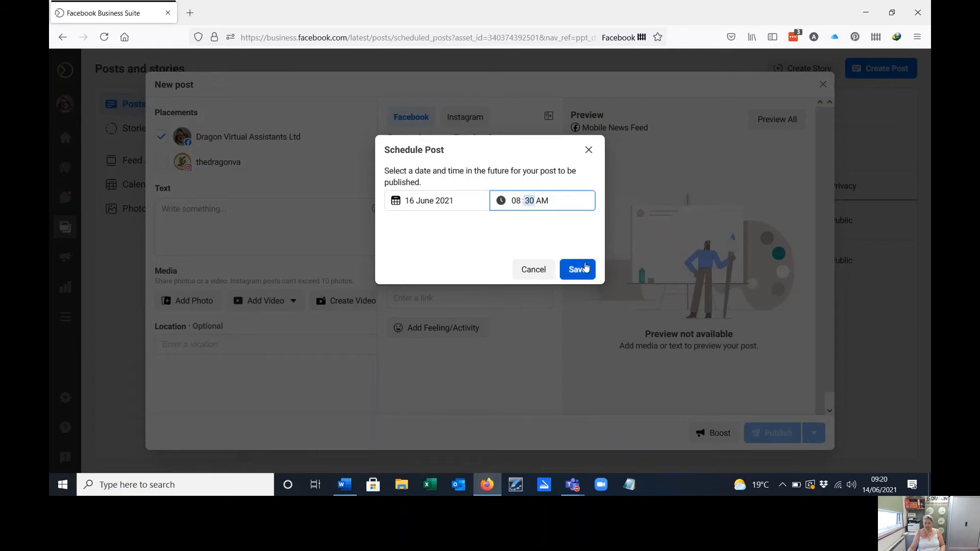
{"action": "left_click", "coordinate": [585, 271]}
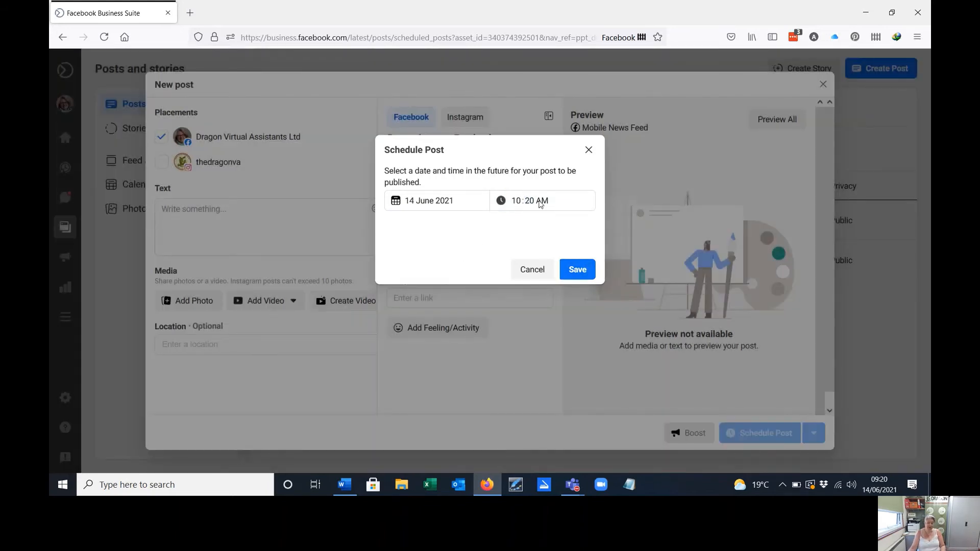
{"action": "left_click", "coordinate": [588, 149]}
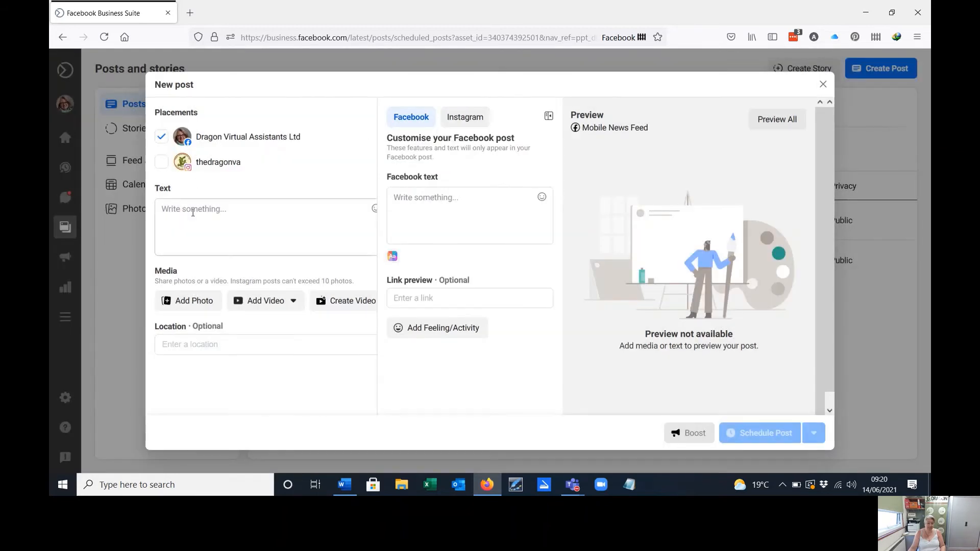
Add the Instagram placement and enter the text "Have you used the Dragon to help with your marketing? We'd love you to leave us a review."
{"action": "left_click", "coordinate": [250, 219]}
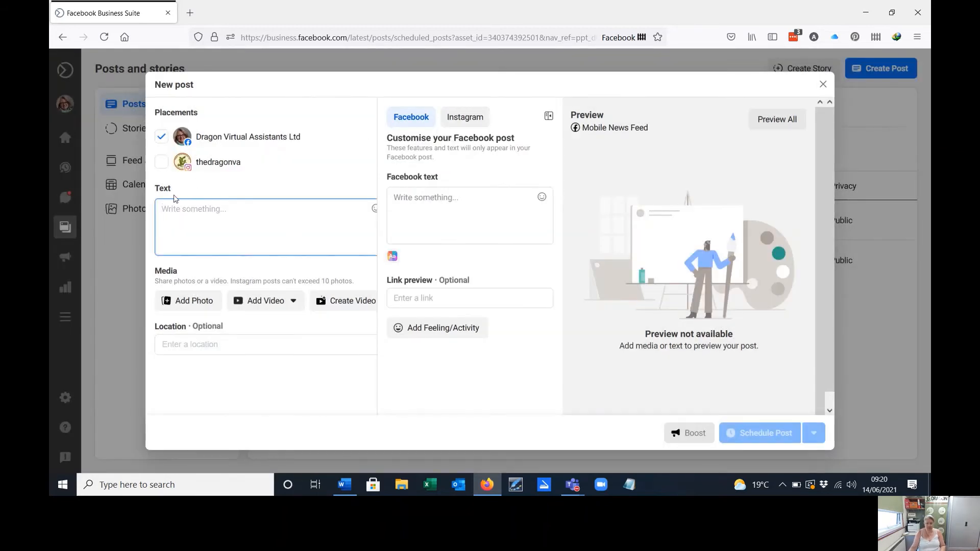
{"action": "left_click", "coordinate": [161, 164]}
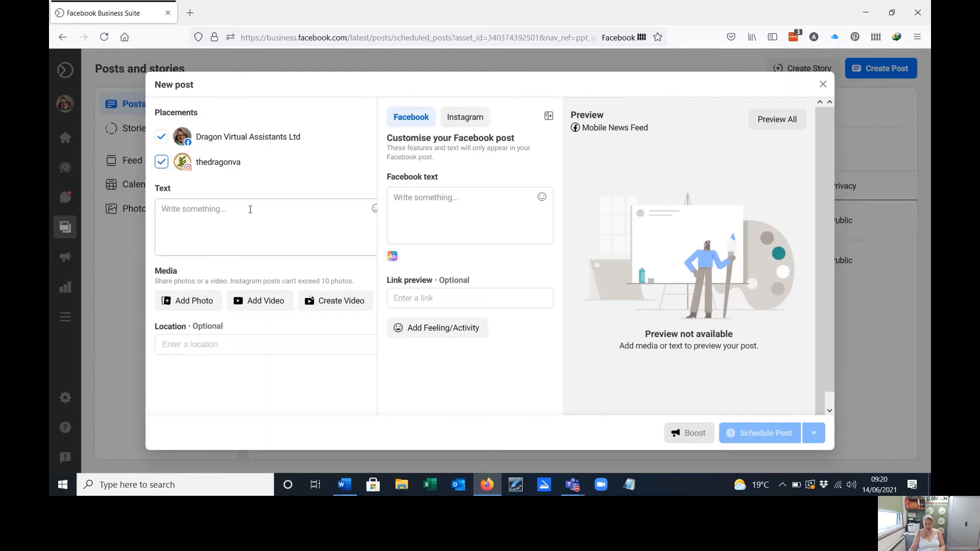
{"action": "left_click", "coordinate": [250, 209]}
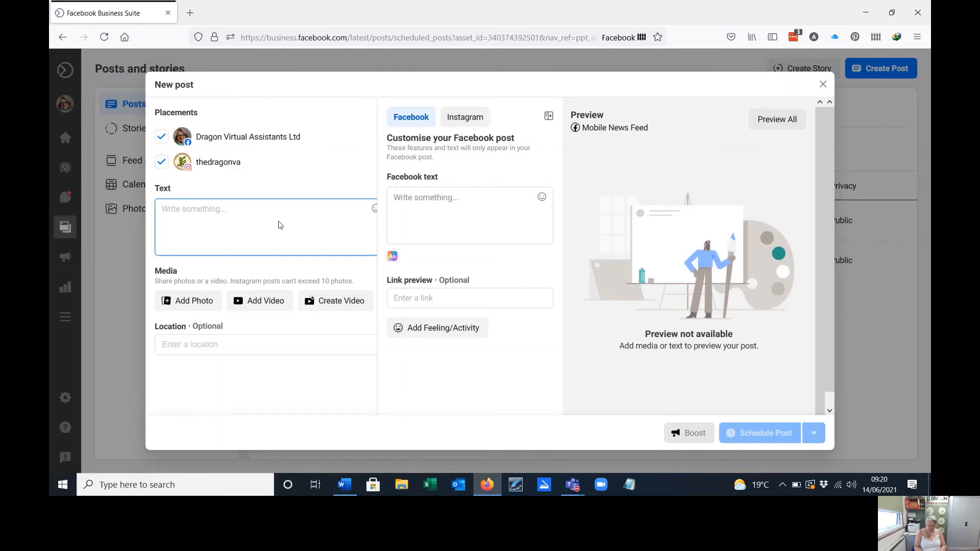
{"action": "type", "text": "Have you u"}
{"action": "type", "text": "sed "}
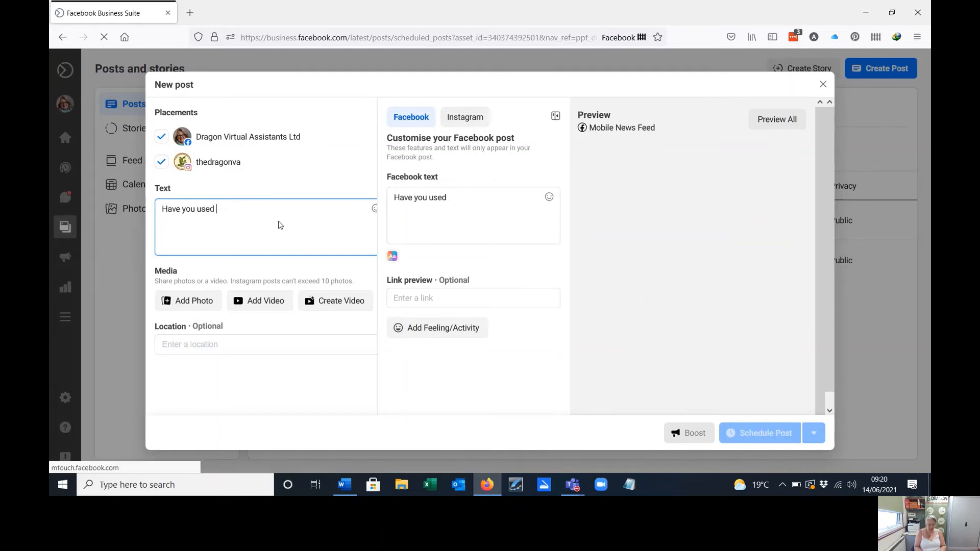
{"action": "type", "text": "the Drago"}
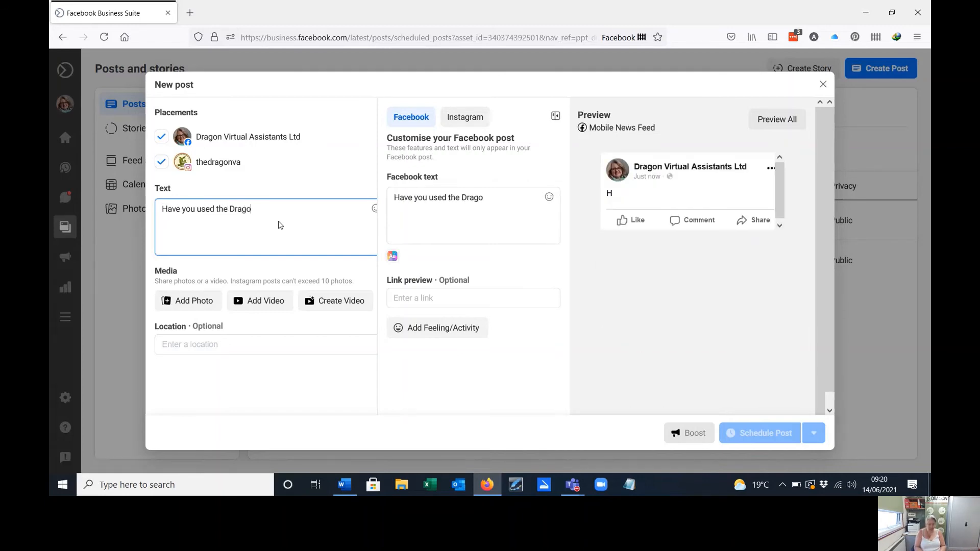
{"action": "type", "text": "n to help with you"}
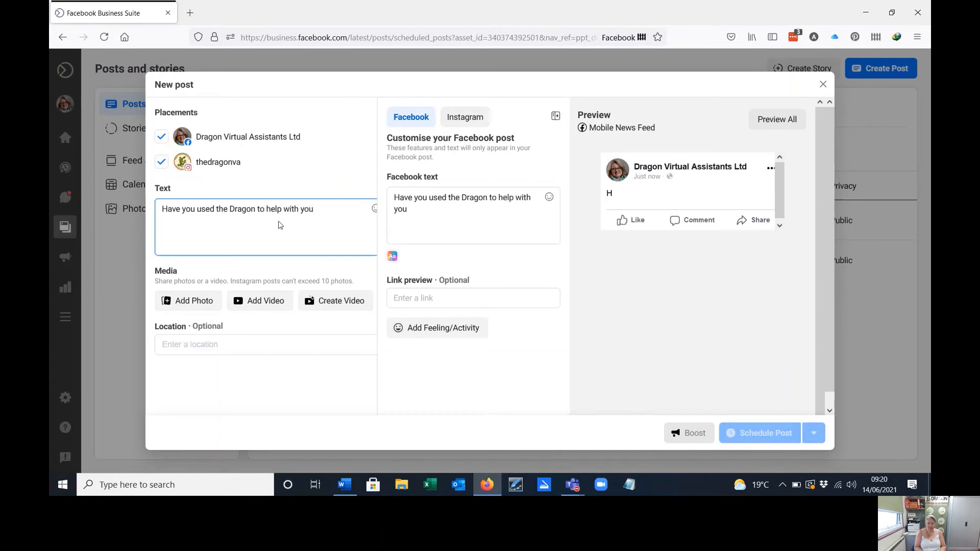
{"action": "type", "text": "r marketing?  We'"}
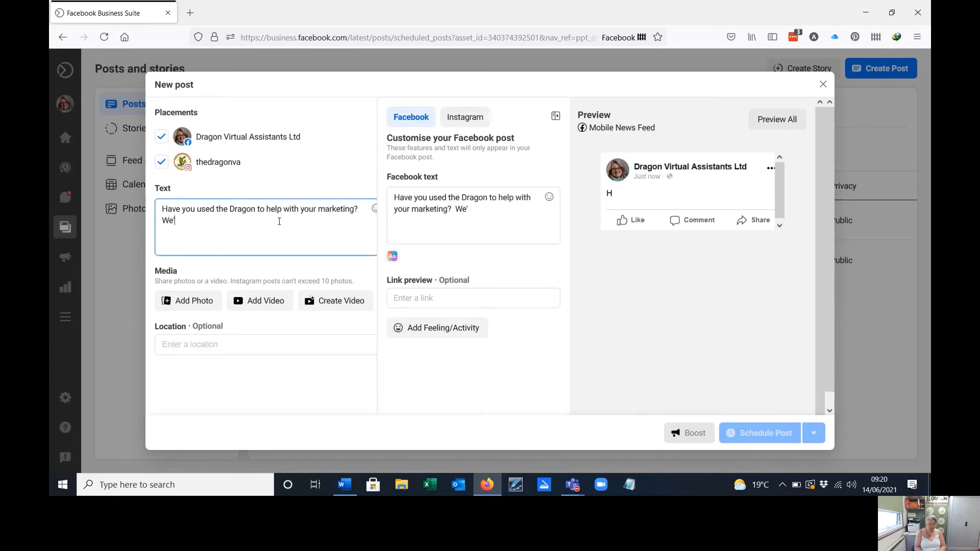
{"action": "type", "text": "d love you to le"}
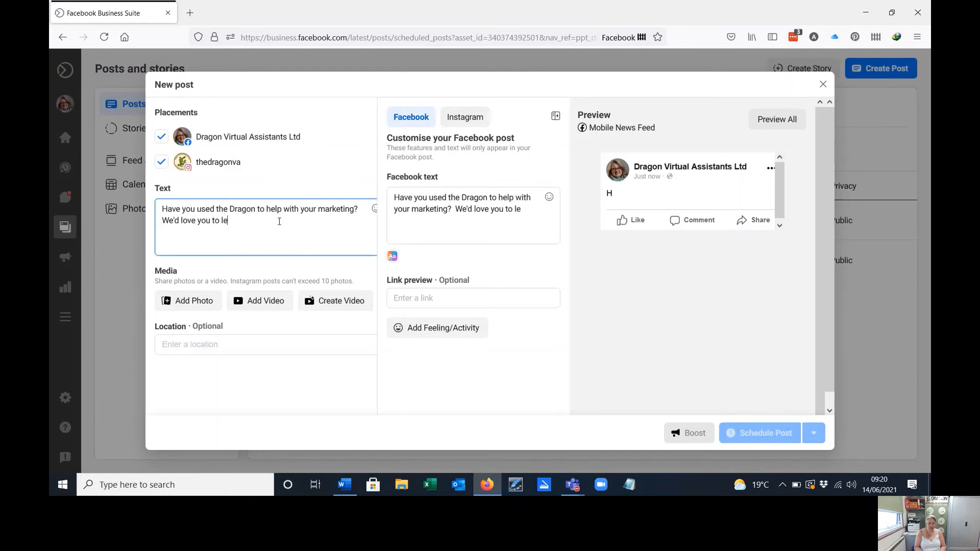
{"action": "type", "text": "ave us a review."}
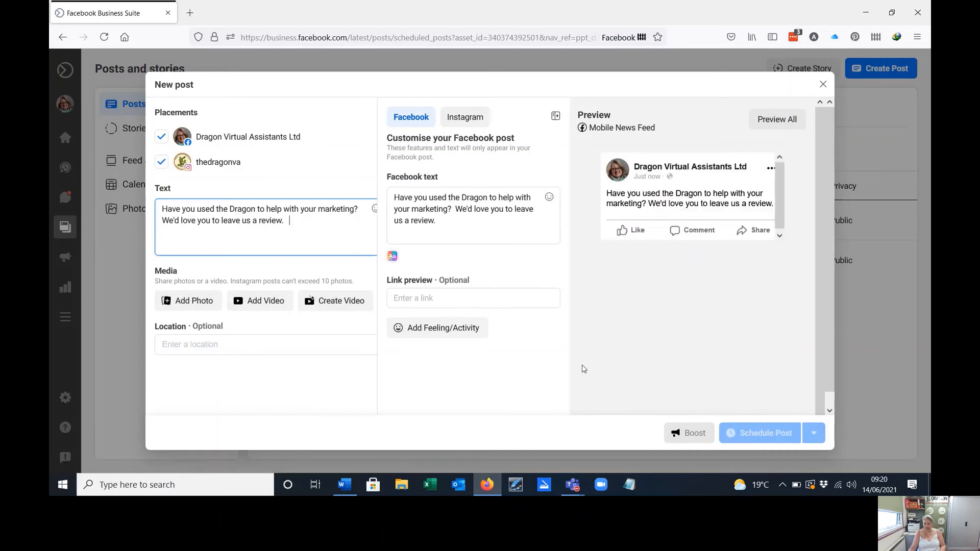
Review the Instagram and Facebook versions of the post and check whether it can be scheduled
{"action": "left_click", "coordinate": [458, 119]}
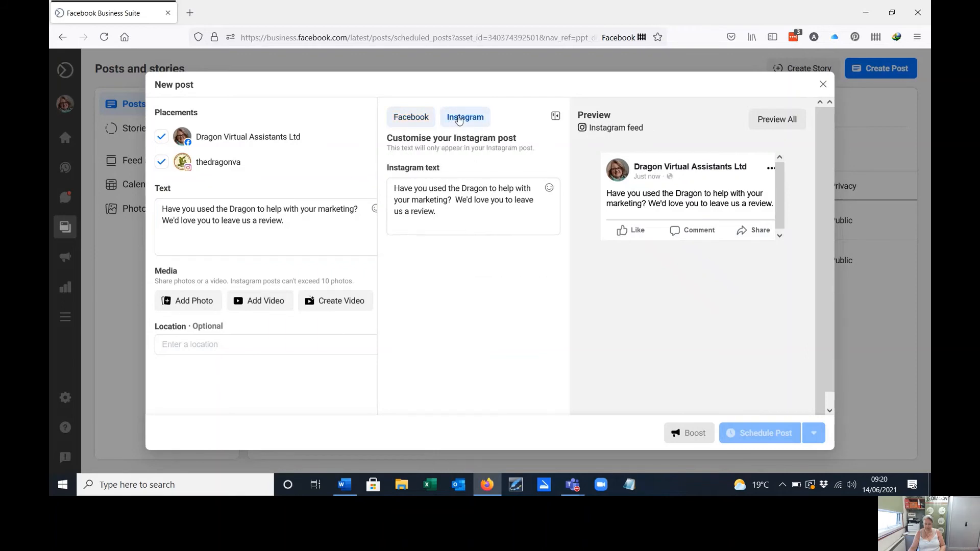
{"action": "left_click", "coordinate": [408, 119]}
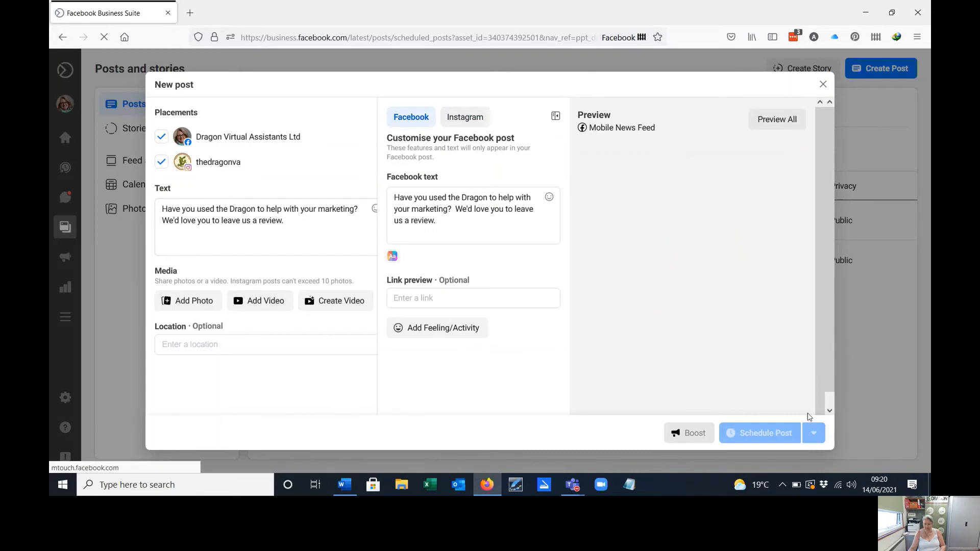
{"action": "mouse_move", "coordinate": [771, 435]}
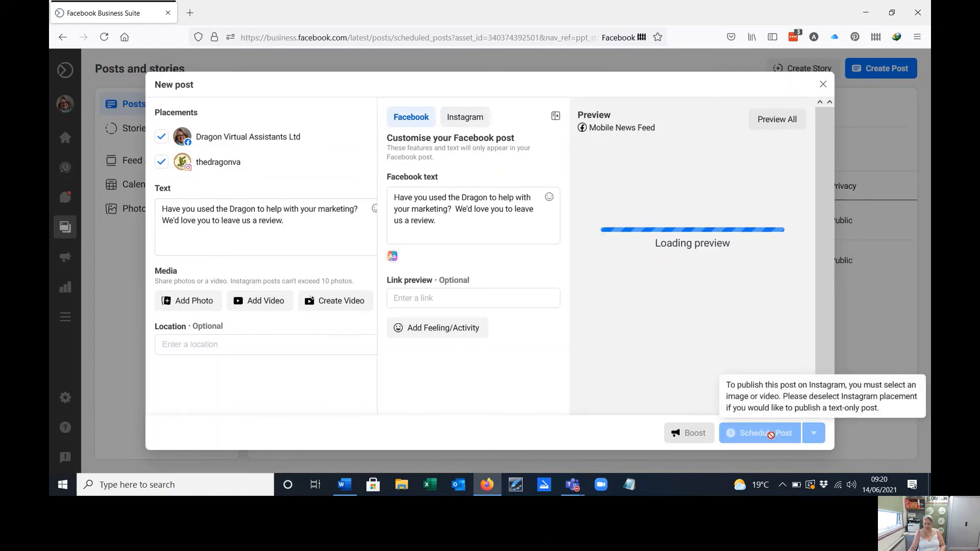
Browse the Downloads folder and the Artwork folder under Dragon VA > Marketing for a photo to add to the post
{"action": "left_click", "coordinate": [179, 301]}
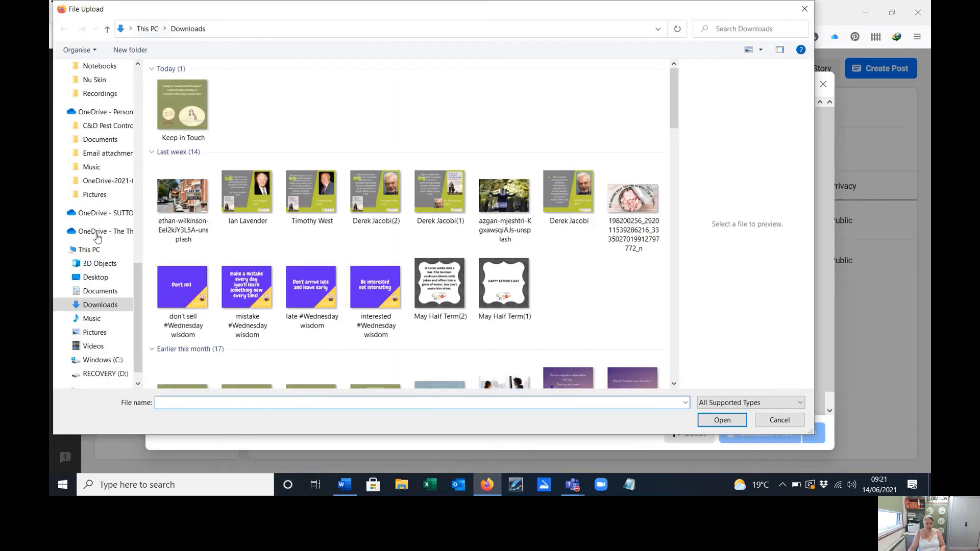
{"action": "scroll", "coordinate": [99, 259], "scroll_direction": "up", "scroll_amount": 3}
{"action": "scroll", "coordinate": [98, 259], "scroll_direction": "up", "scroll_amount": 10}
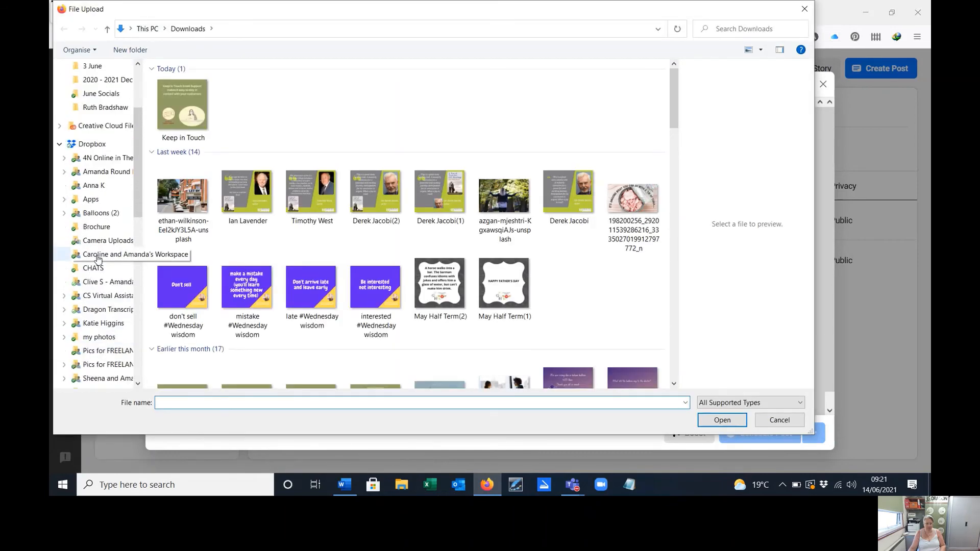
{"action": "left_click", "coordinate": [108, 102]}
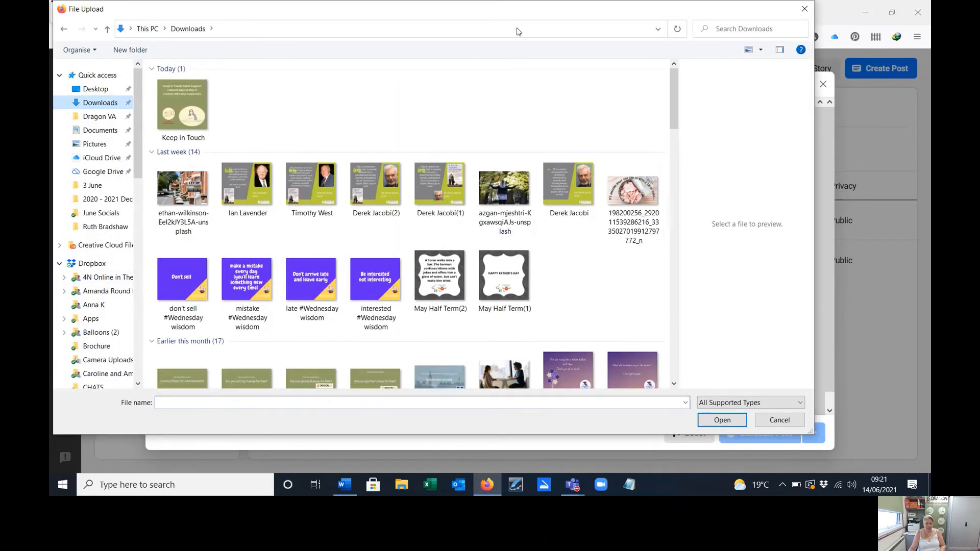
{"action": "scroll", "coordinate": [499, 162], "scroll_direction": "down", "scroll_amount": 3}
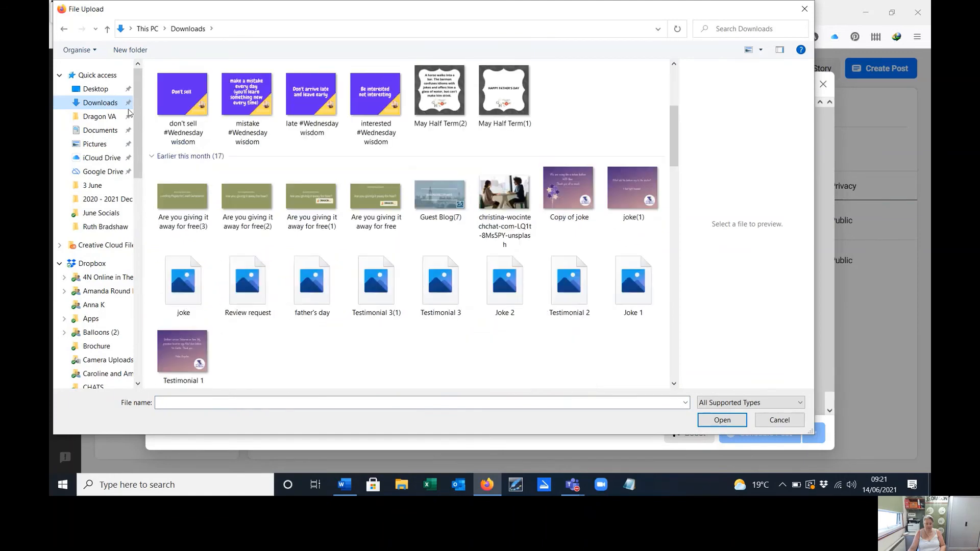
{"action": "left_click", "coordinate": [100, 116]}
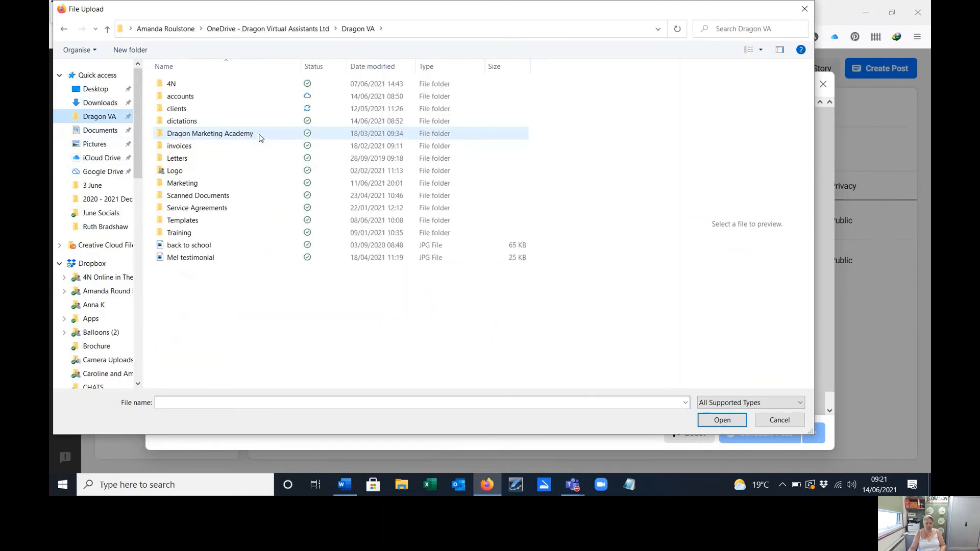
{"action": "double_click", "coordinate": [245, 187]}
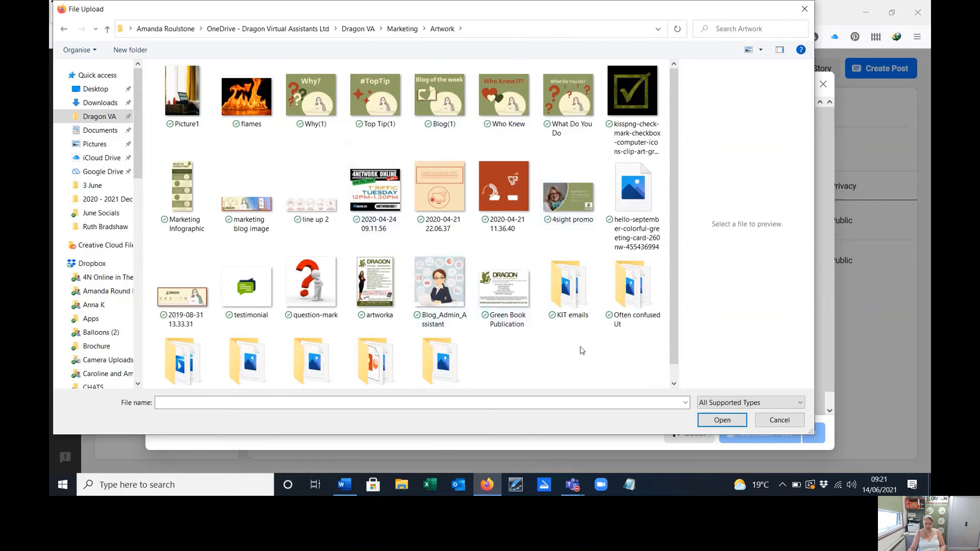
{"action": "scroll", "coordinate": [584, 345], "scroll_direction": "down", "scroll_amount": 1}
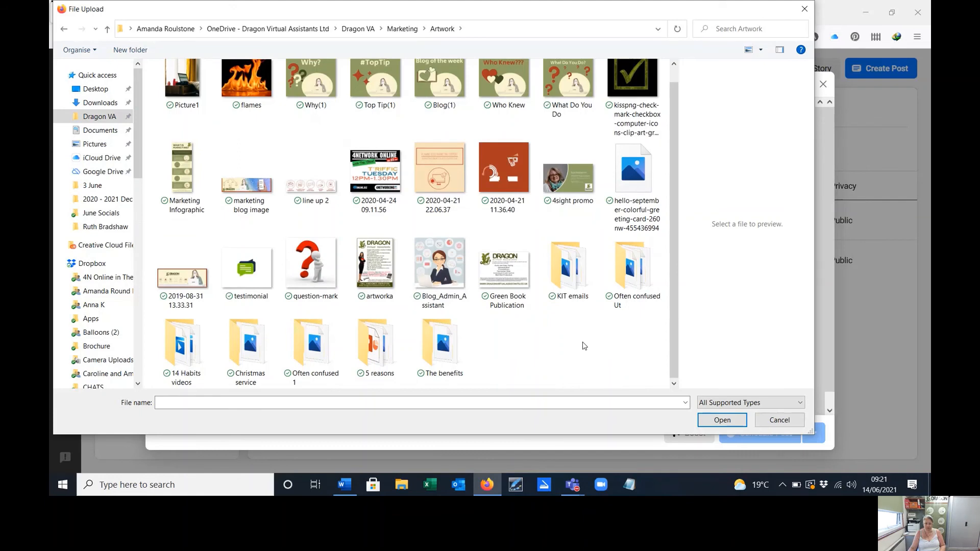
{"action": "scroll", "coordinate": [584, 345], "scroll_direction": "up", "scroll_amount": 1}
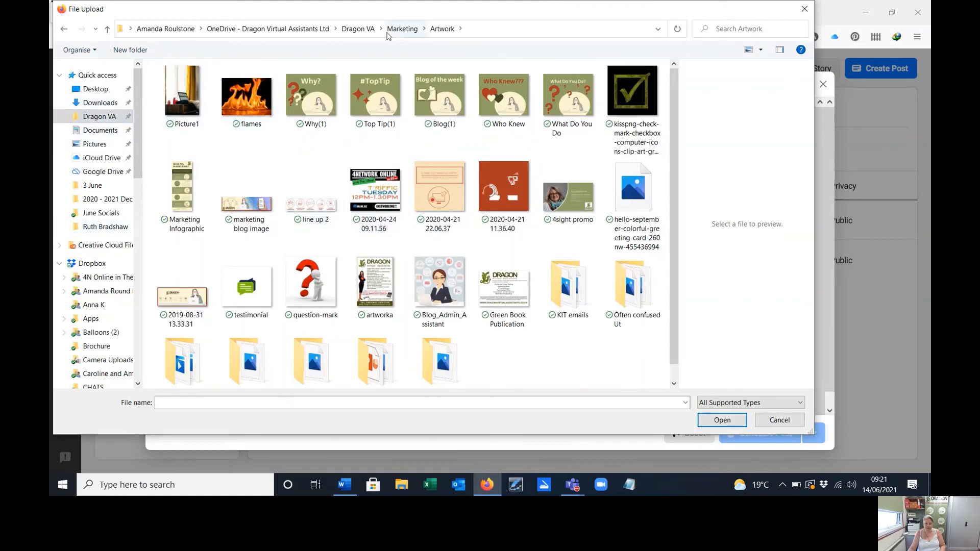
Look through the Marketing folder and the Logo folder with its Artwork subfolder for a suitable photo, and cancel the upload
{"action": "left_click", "coordinate": [402, 28]}
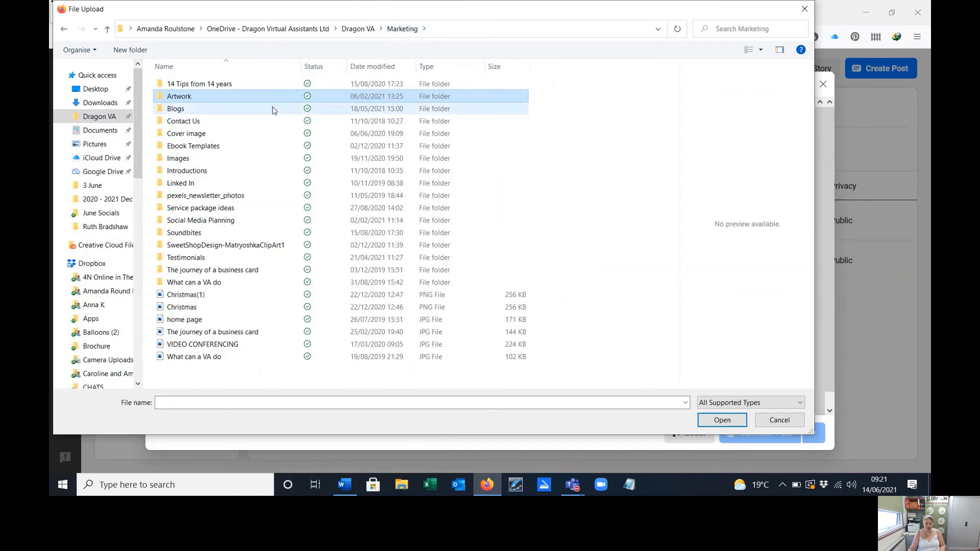
{"action": "left_click", "coordinate": [355, 31]}
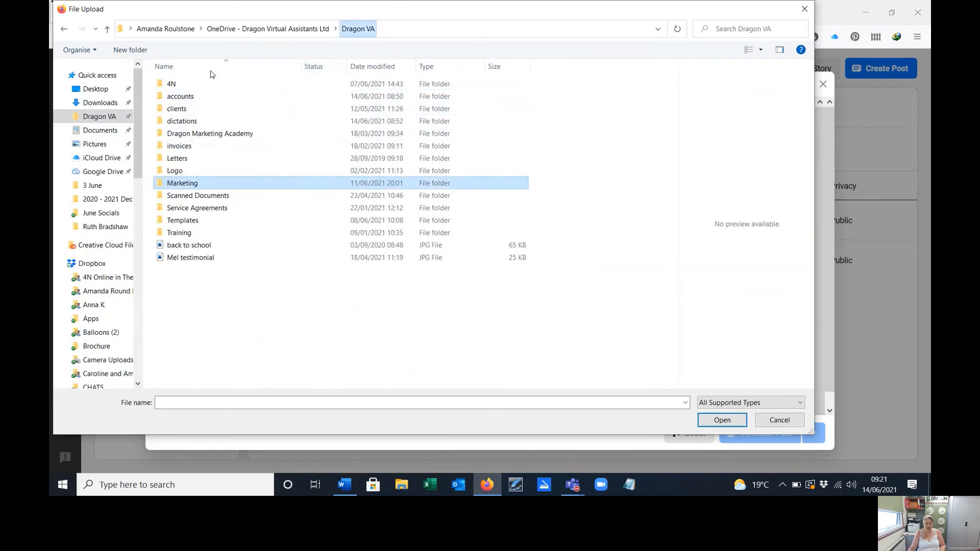
{"action": "double_click", "coordinate": [236, 172]}
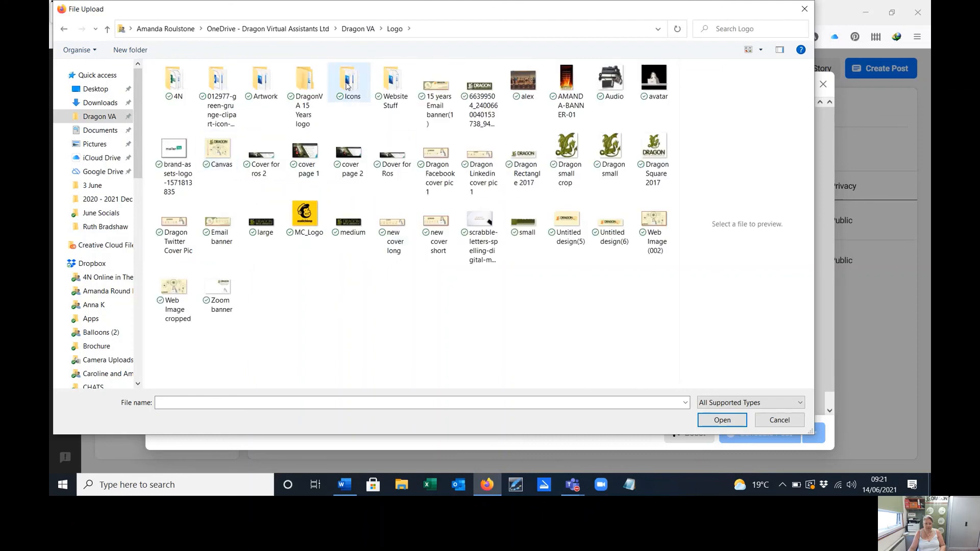
{"action": "double_click", "coordinate": [263, 85]}
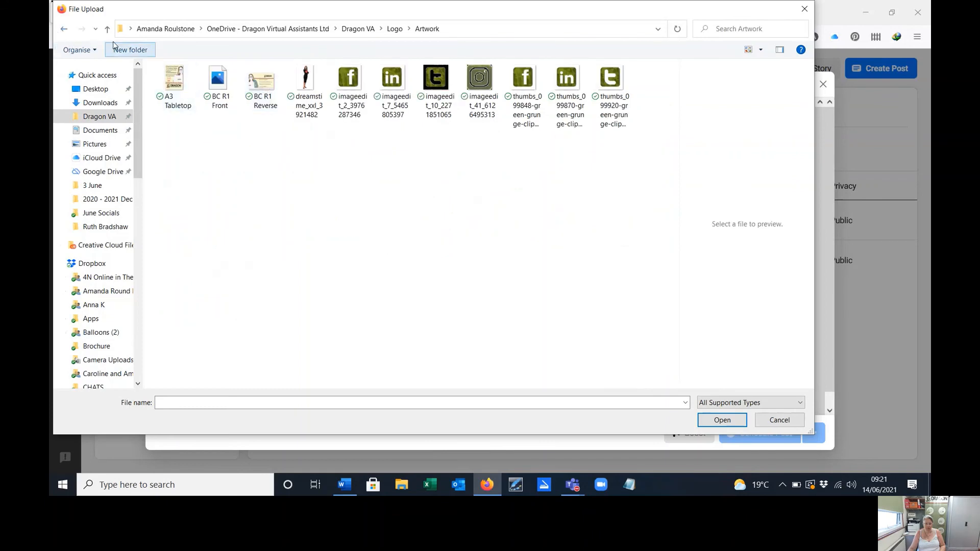
{"action": "left_click", "coordinate": [64, 30]}
{"action": "left_click", "coordinate": [63, 30]}
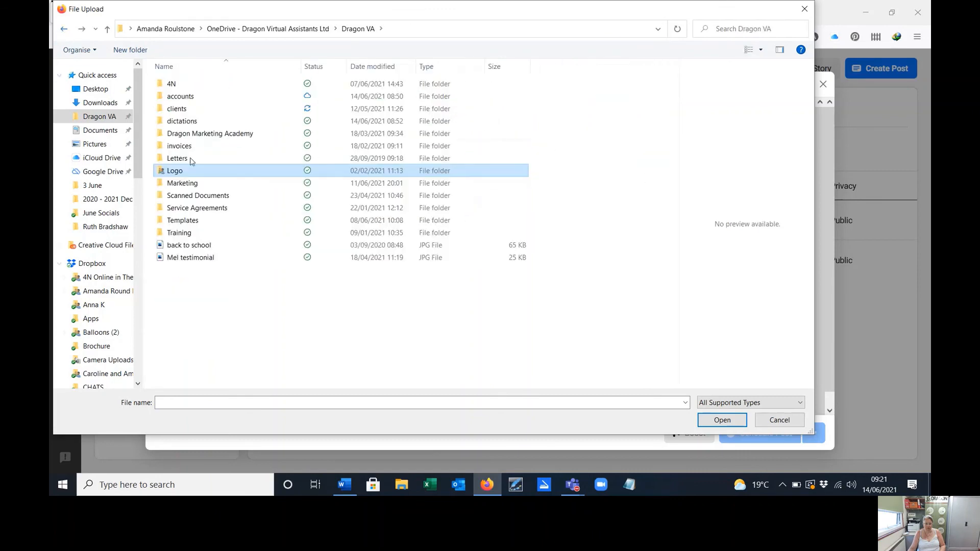
{"action": "left_click", "coordinate": [779, 420]}
Remove the Instagram placement, schedule the text-only post for the Facebook page alone and dismiss the notification
{"action": "left_click", "coordinate": [162, 162]}
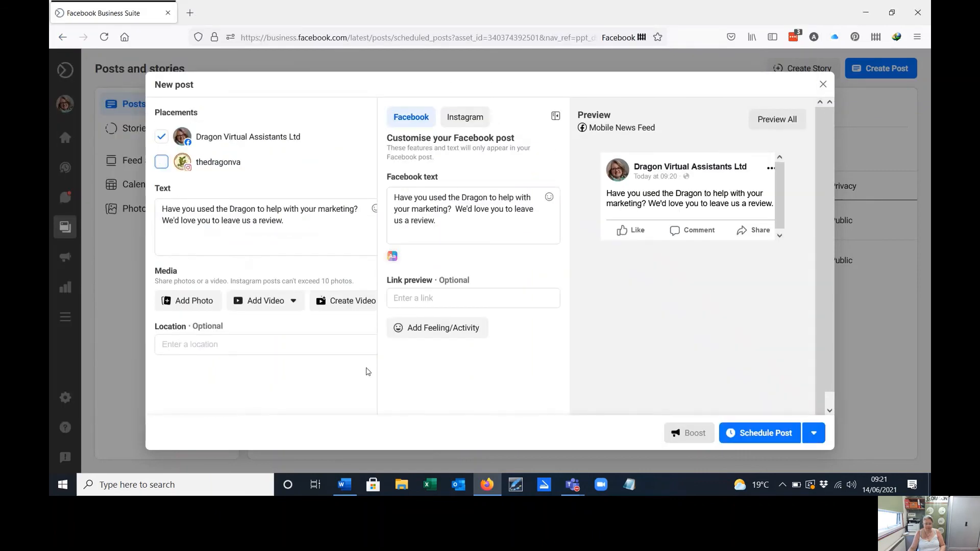
{"action": "left_click", "coordinate": [774, 436]}
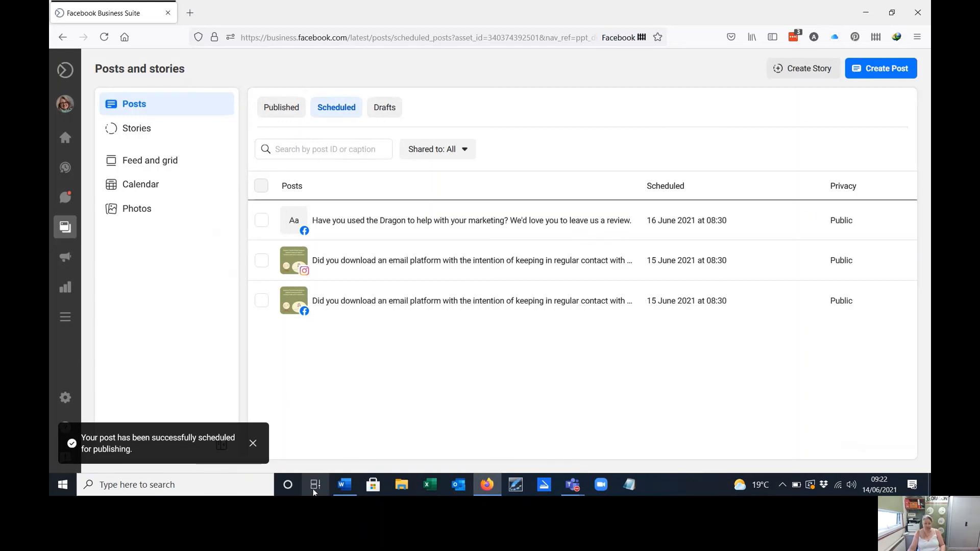
{"action": "left_click", "coordinate": [253, 445]}
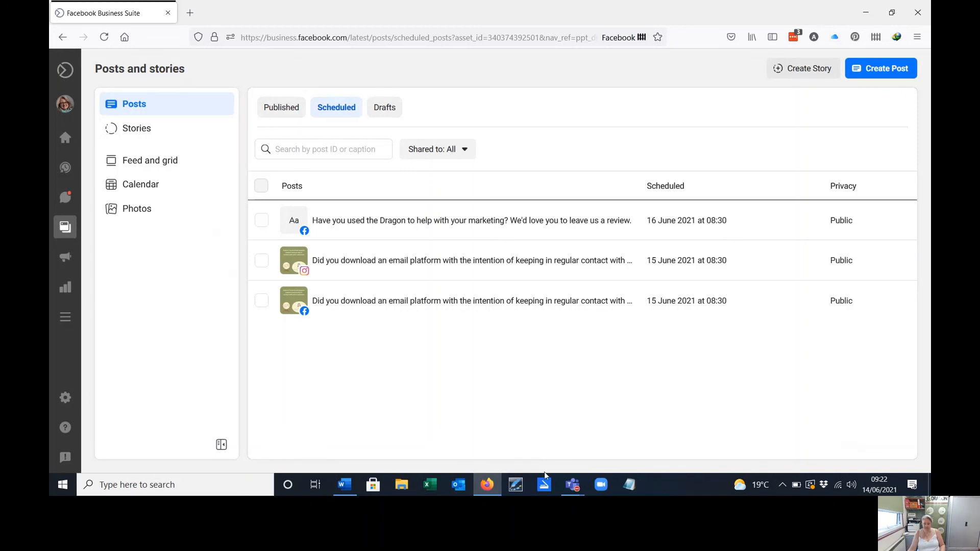
Switch to the Microsoft Teams meeting window and leave the meeting
{"action": "mouse_move", "coordinate": [573, 483]}
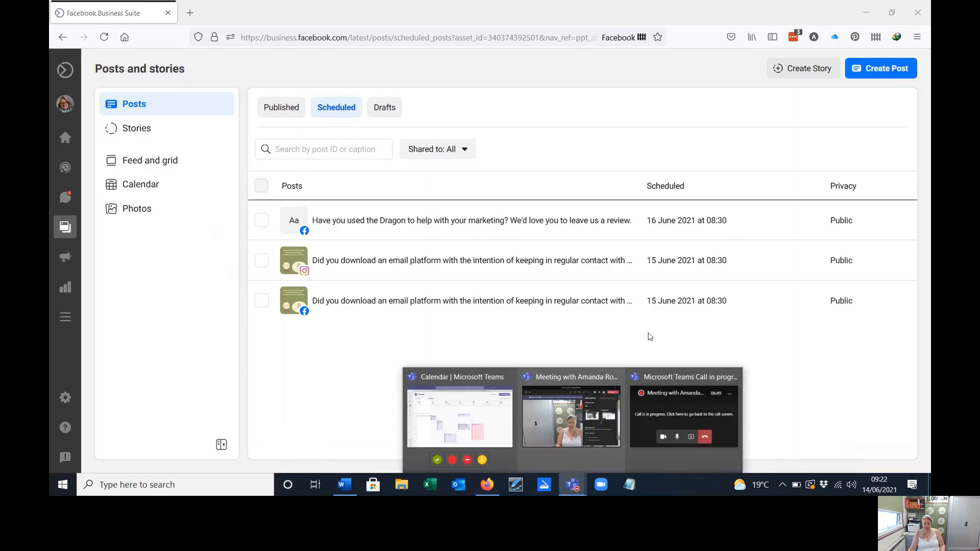
{"action": "left_click", "coordinate": [581, 424]}
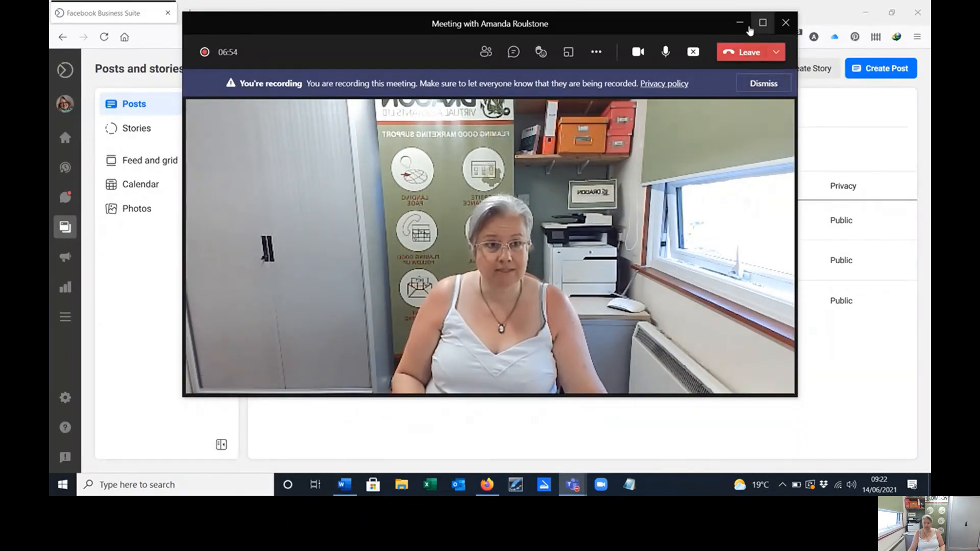
{"action": "left_click", "coordinate": [753, 59]}
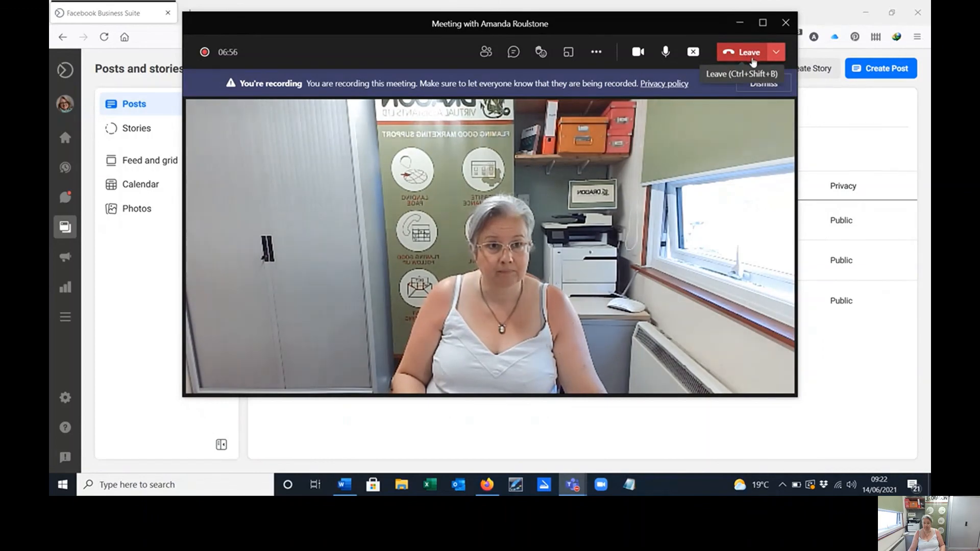